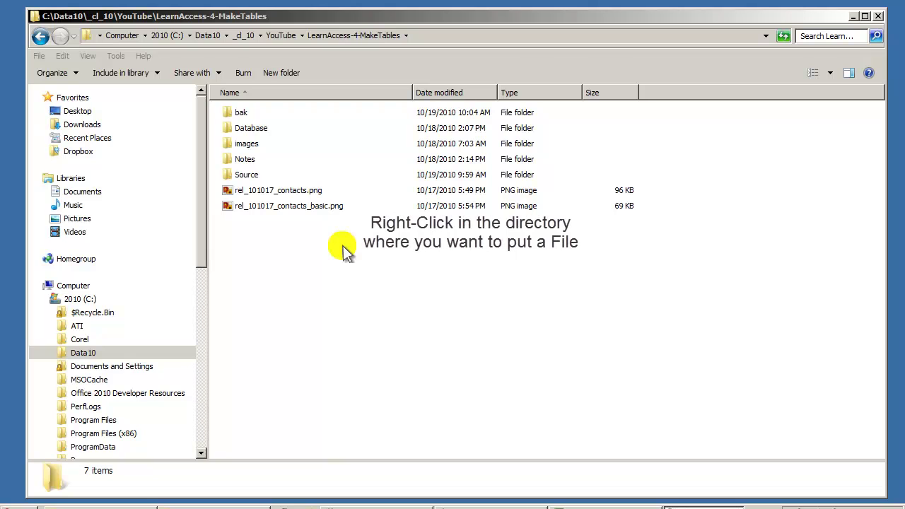
# Create a new Access database named Contacts_101019 in the LearnAccess-4-MakeTables folder.
pyautogui.rightClick(344, 249)
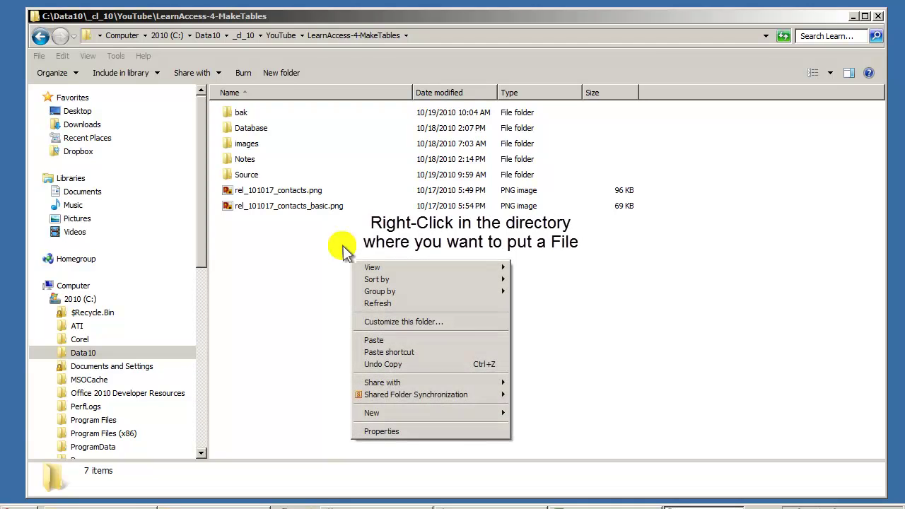
pyautogui.moveTo(396, 410)
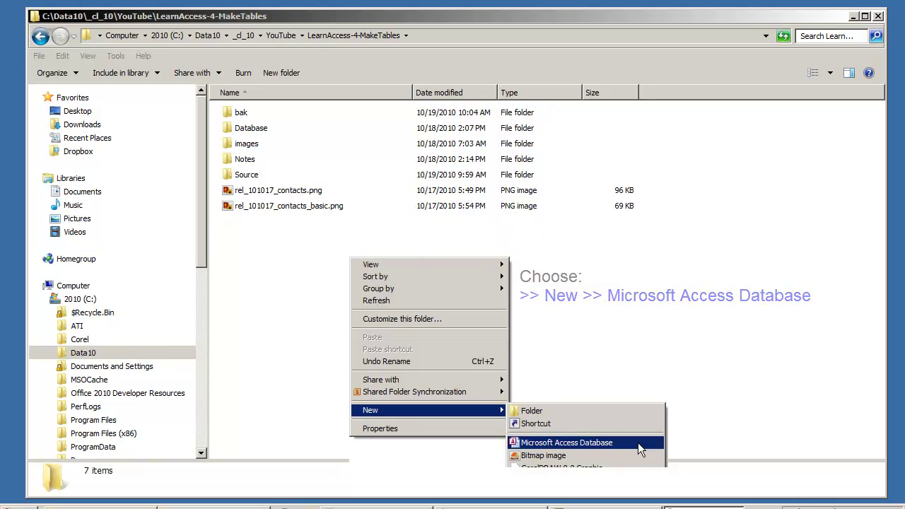
pyautogui.click(638, 442)
pyautogui.write('Contacts_')
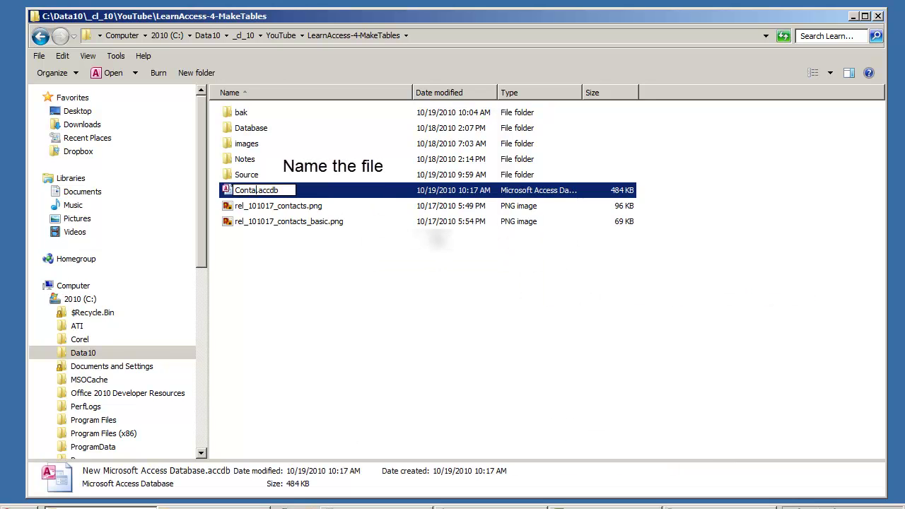
pyautogui.write('10101')
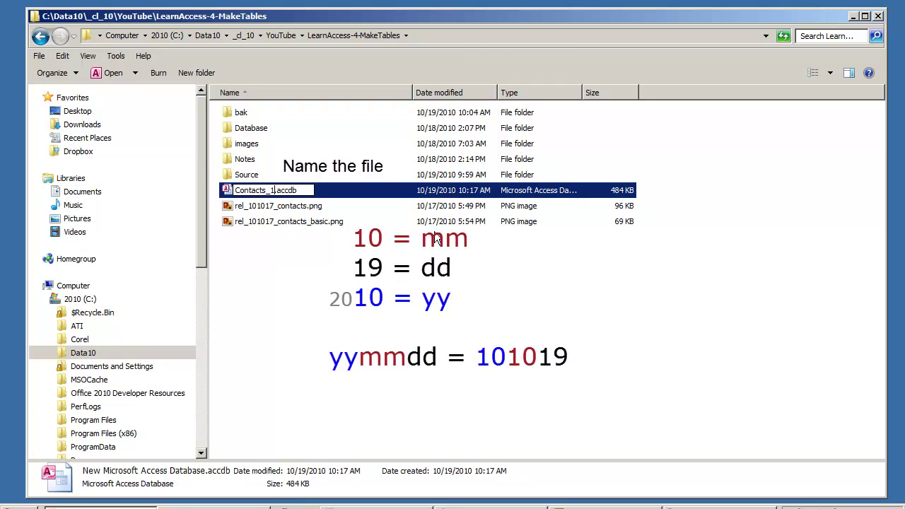
pyautogui.write('9')
pyautogui.press('Return')
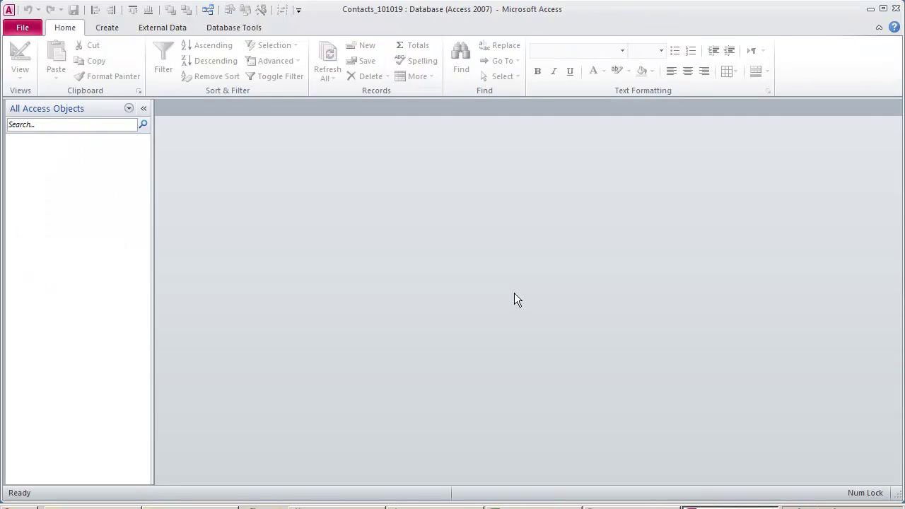
# Start a new blank table, Table1, in Design view.
pyautogui.click(109, 27)
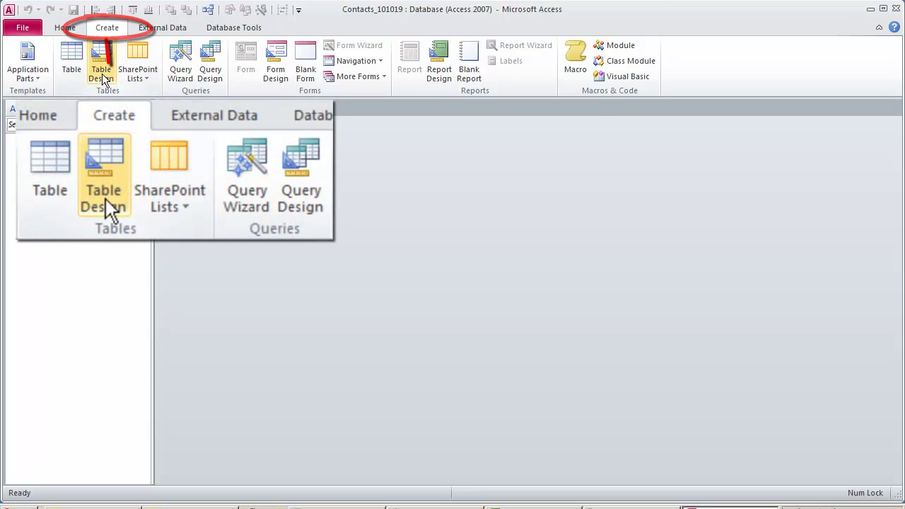
pyautogui.click(103, 75)
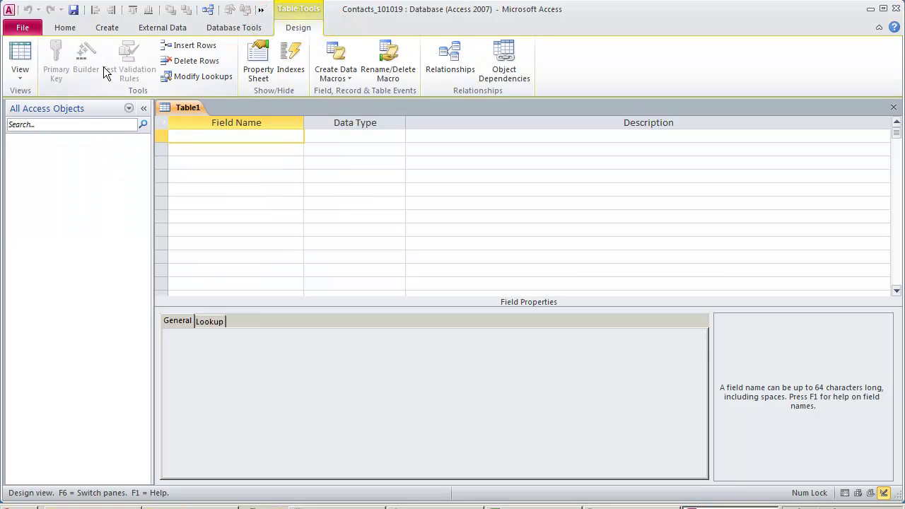
# Add the first field CID and set its data type to AutoNumber.
pyautogui.write('CID')
pyautogui.press('Tab')
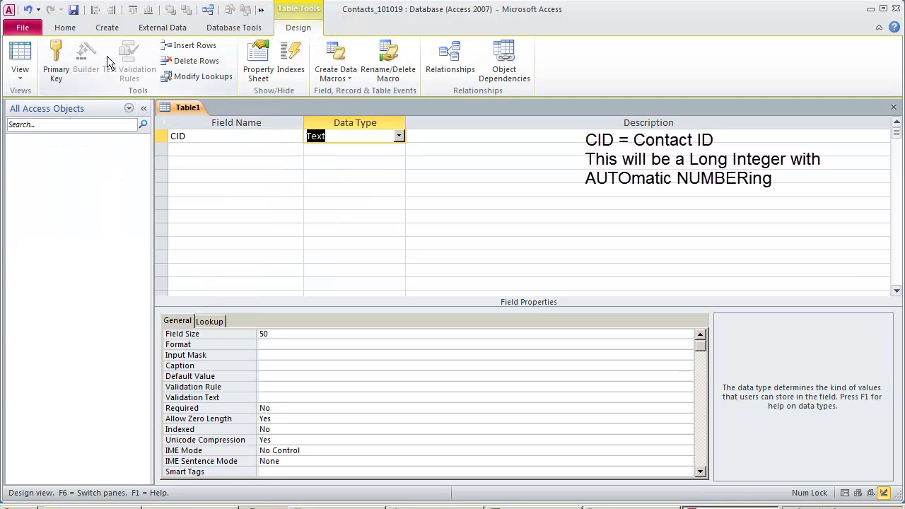
pyautogui.write('autoNumber')
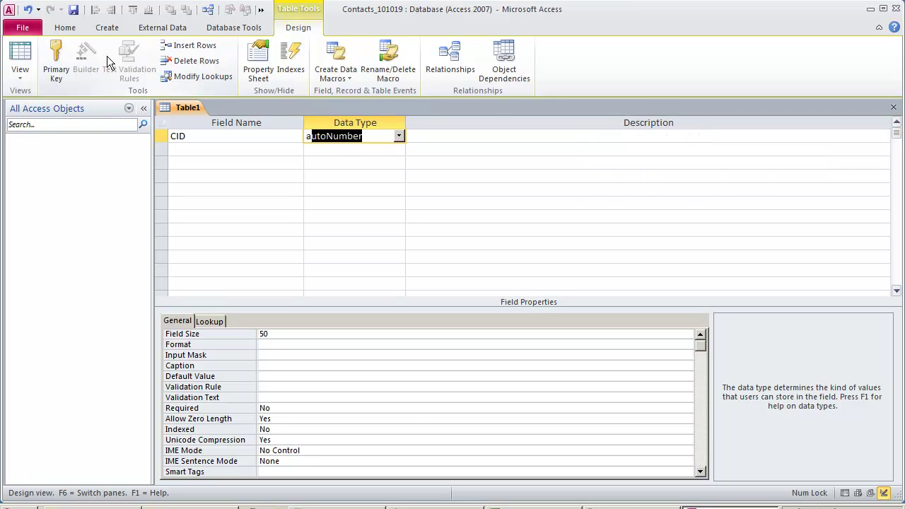
pyautogui.hotkey('alt', 'Down')
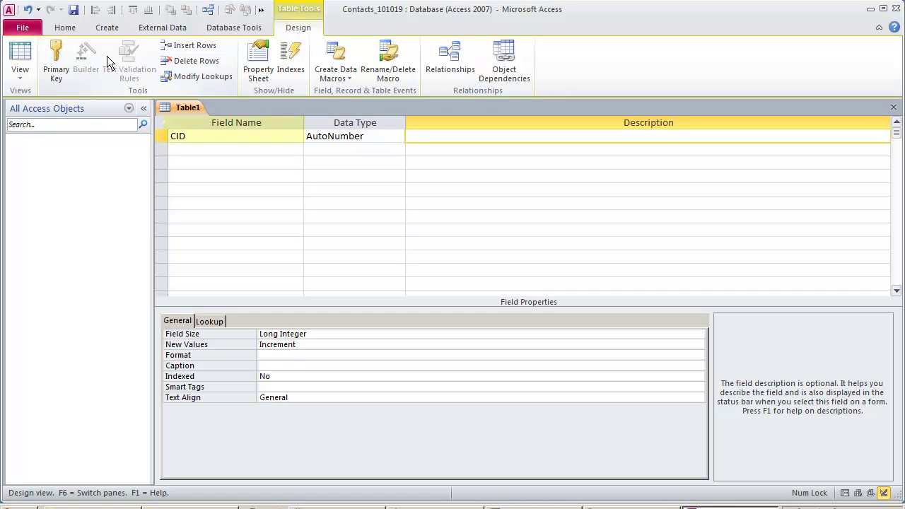
# Describe CID, add the Text field Name1 with a main-name description, and set its Field Size to 75.
pyautogui.write('CID')
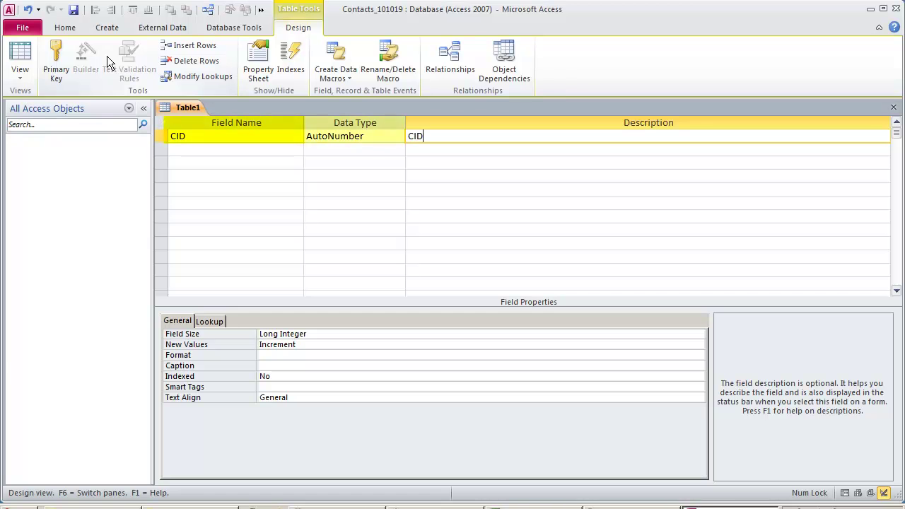
pyautogui.press('Tab')
pyautogui.write('Name1')
pyautogui.press('Tab')
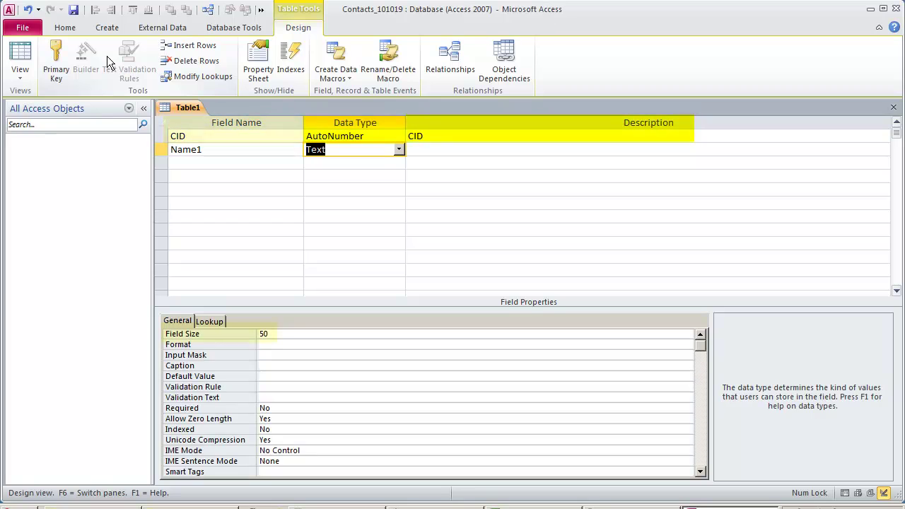
pyautogui.press('Tab')
pyautogui.write('1:')
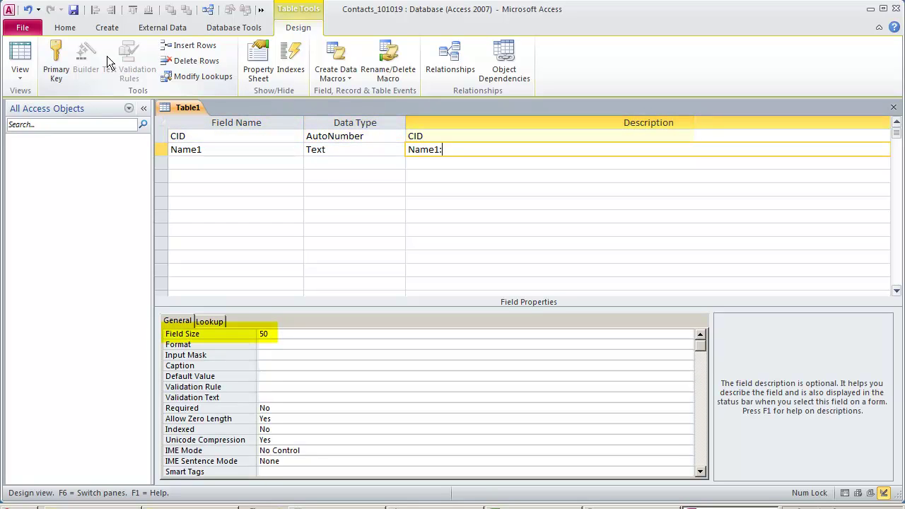
pyautogui.write(' Main Name: Last name for Human | Company name for artifi')
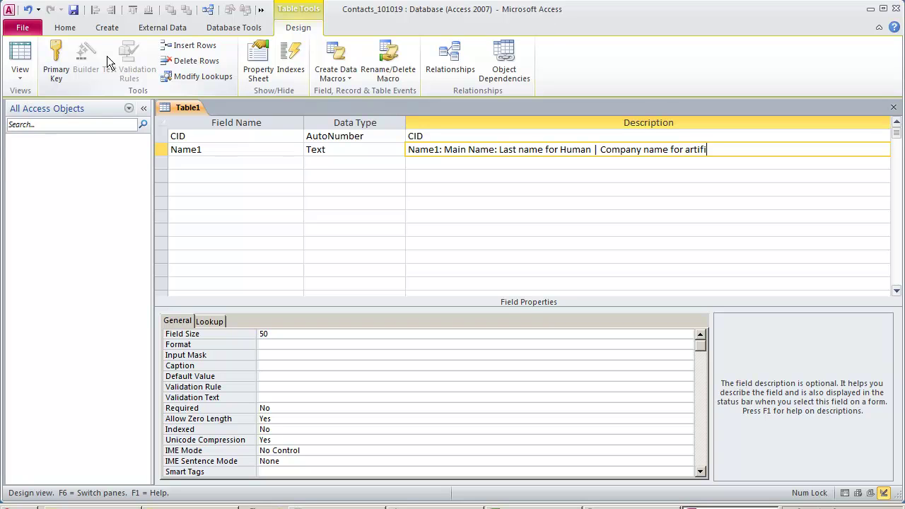
pyautogui.write('ty')
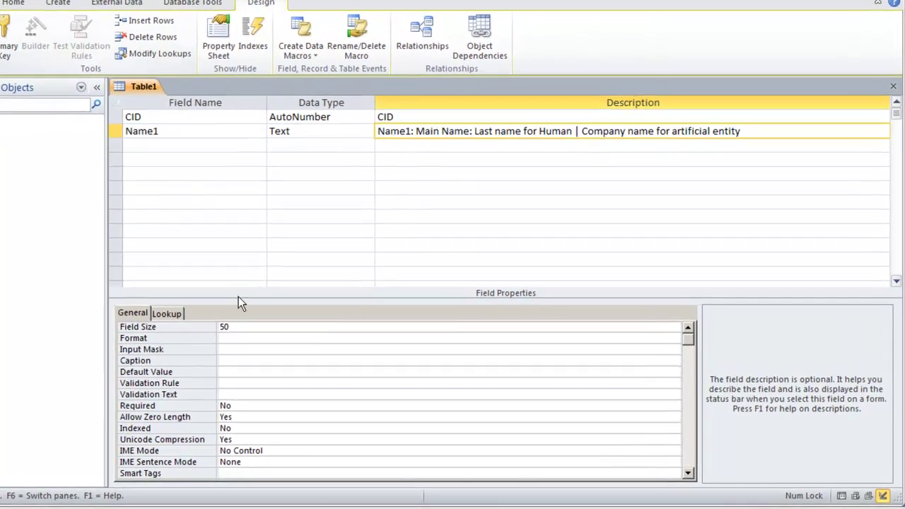
pyautogui.press('F6')
pyautogui.write('75')
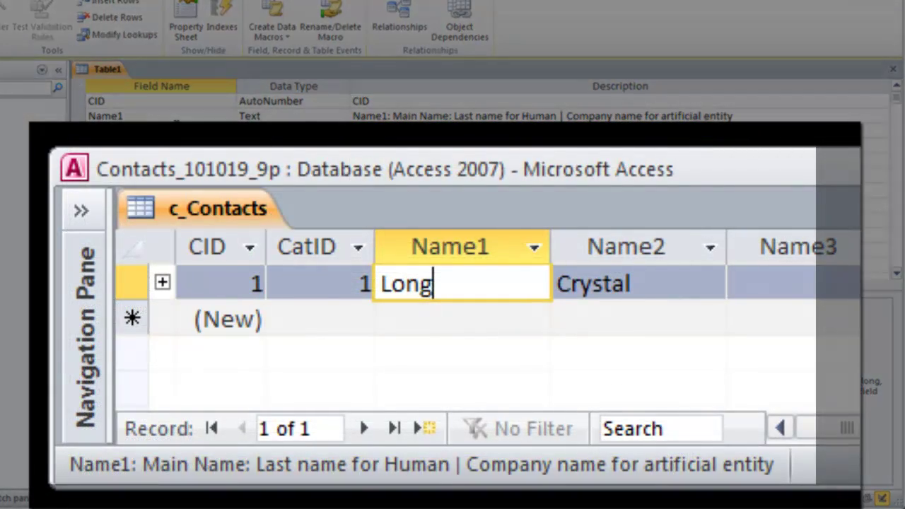
# Describe Name2, then add Name3 (middle name) and cTitle (Title) text fields with descriptions.
pyautogui.press('Tab')
pyautogui.write('Name2: First name for H')
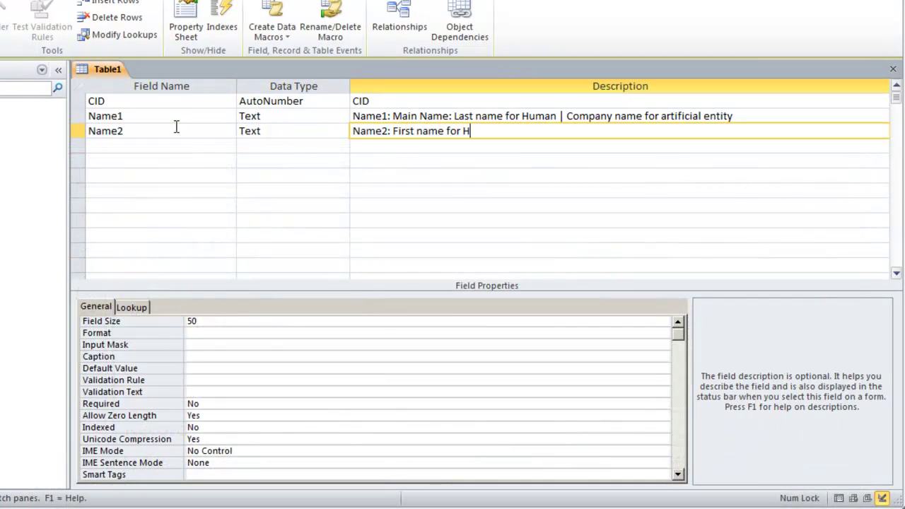
pyautogui.write('uman | subsidiary or Division, if applicable, for Company')
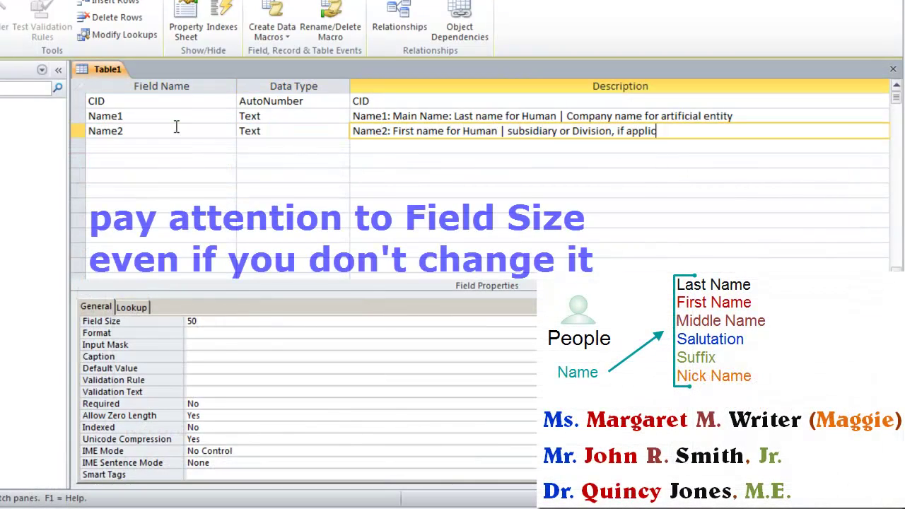
pyautogui.click(152, 145)
pyautogui.write('Name3')
pyautogui.press('Tab')
pyautogui.press('Tab')
pyautogui.write('Name3: Middle name or initial for Human | 3rd line of company name if applicable')
pyautogui.press('Tab')
pyautogui.write('cTitle')
pyautogui.press('Tab')
pyautogui.press('Tab')
pyautogui.write('Title (')
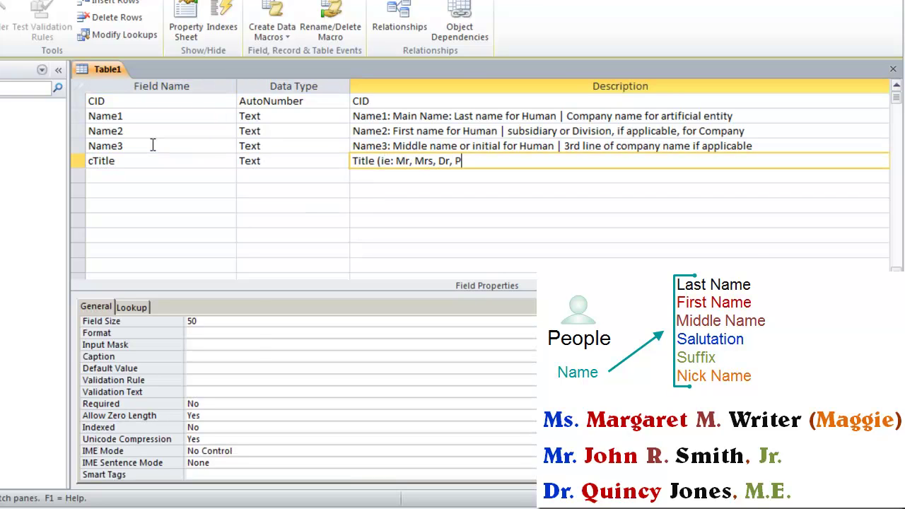
# Add Sufx (Suffix, ie Jr, Sr, III) and NickName (Nick Name) text fields.
pyautogui.click(121, 174)
pyautogui.write('Sufx')
pyautogui.press('Tab')
pyautogui.press('Tab')
pyautogui.write('Suffix (ie: Jr, Sr, III, ...)')
pyautogui.click(126, 191)
pyautogui.write('NickName')
pyautogui.press('Tab')
# Add IsHuman as Yes/No ('is this a Human contact?') and Gender (M=Male, F=Female).
pyautogui.press('Tab')
pyautogui.write('Nick Name')
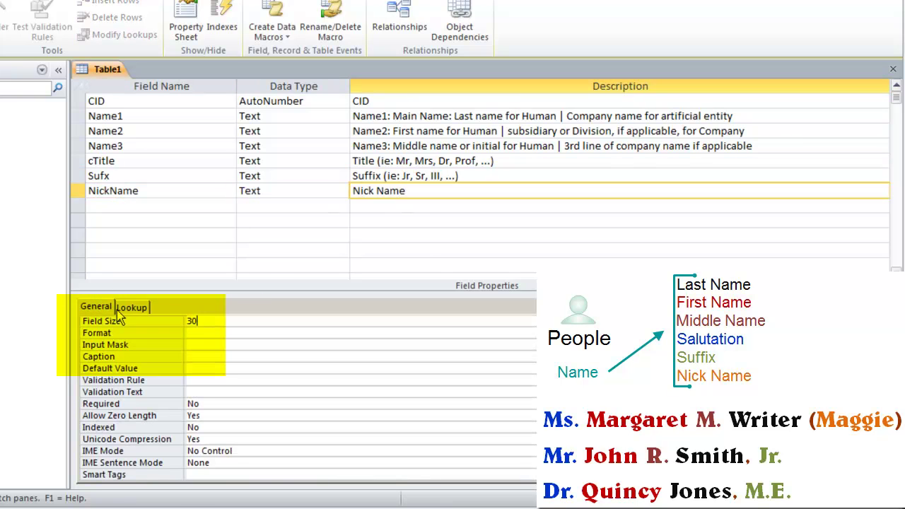
pyautogui.click(116, 205)
pyautogui.write('IsHuman')
pyautogui.press('Tab')
pyautogui.write('y')
pyautogui.press('Tab')
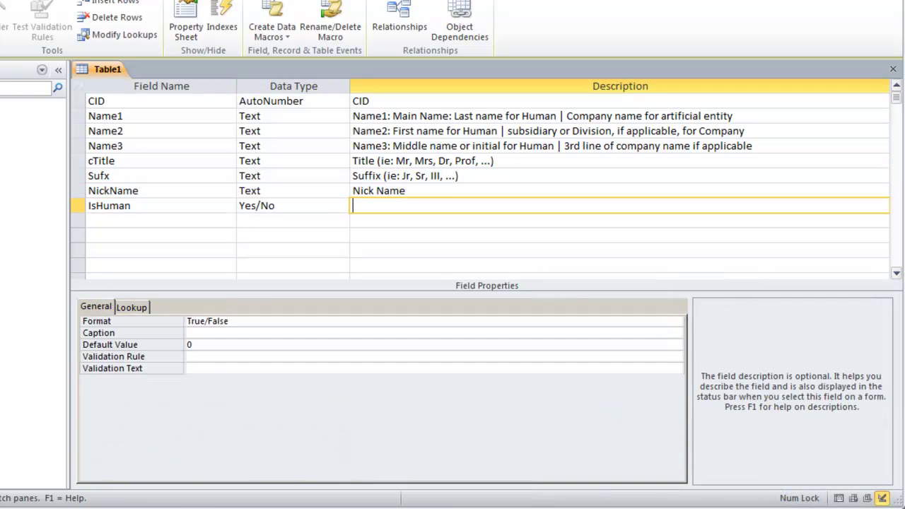
pyautogui.write('is this a Human contact?')
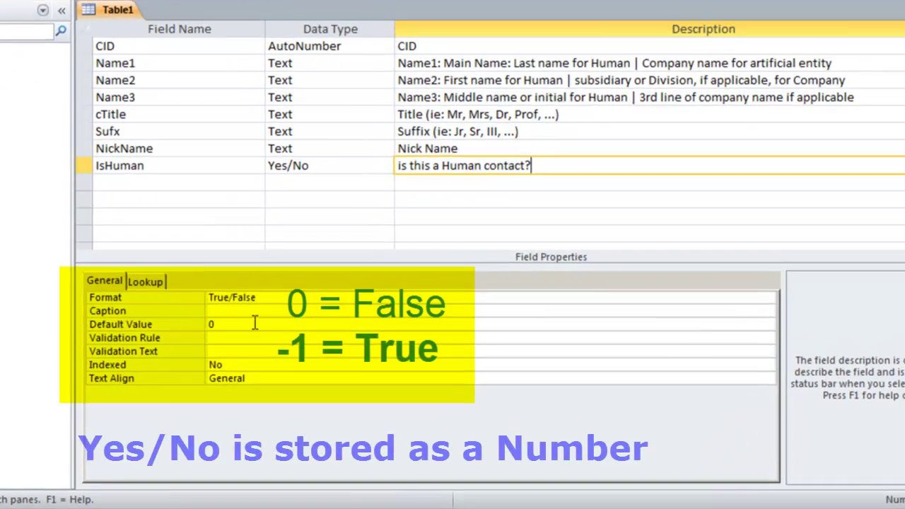
pyautogui.click(151, 221)
pyautogui.write('Gender')
pyautogui.press('Tab')
pyautogui.press('Tab')
pyautogui.write('Gende')
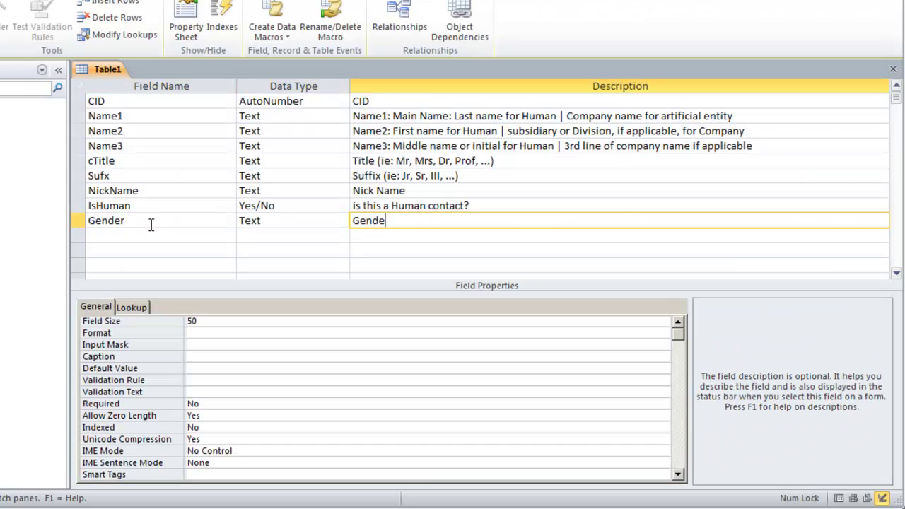
pyautogui.write('r M=Male, F=Female')
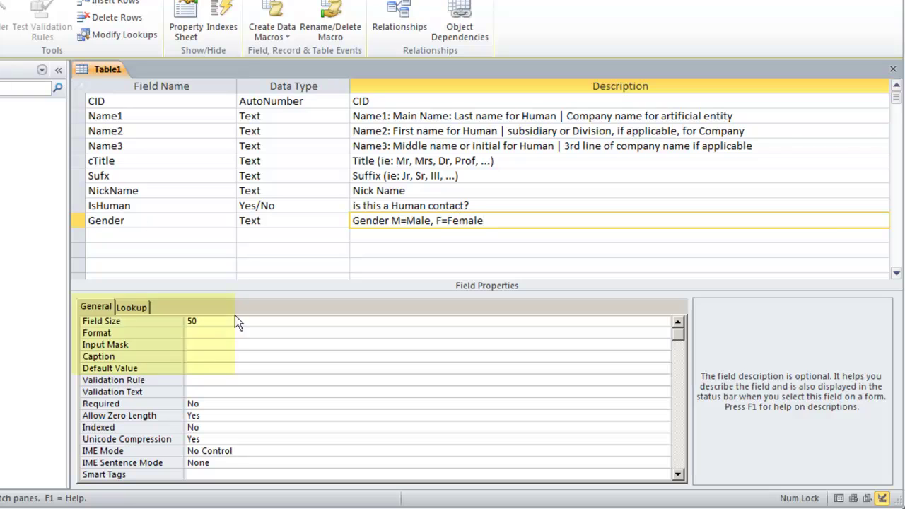
pyautogui.click(137, 234)
# Add DOByr as a Number field with Field Size Integer.
pyautogui.write('DOByr')
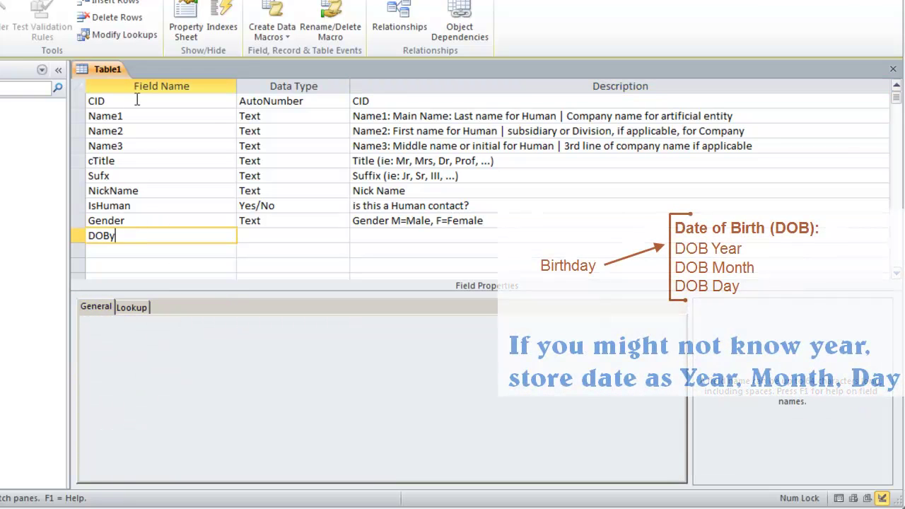
pyautogui.press('Tab')
pyautogui.write('n')
pyautogui.press('Tab')
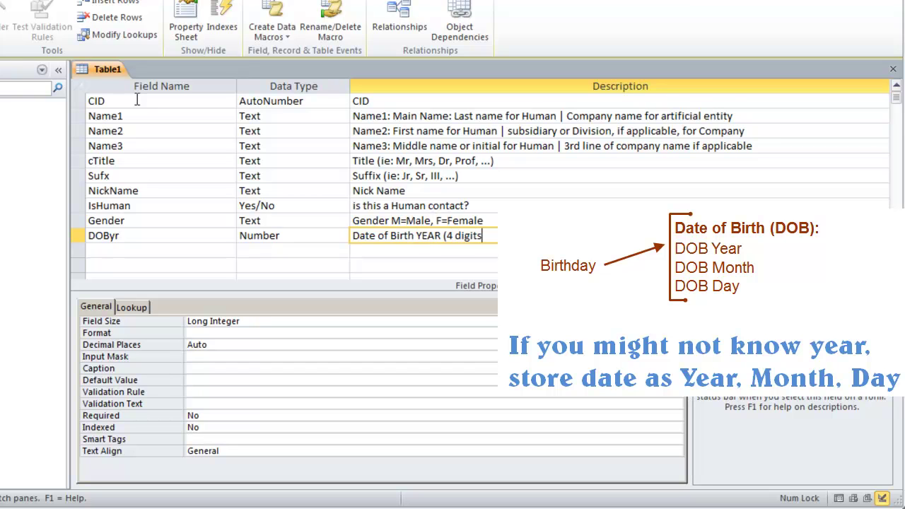
pyautogui.click(99, 321)
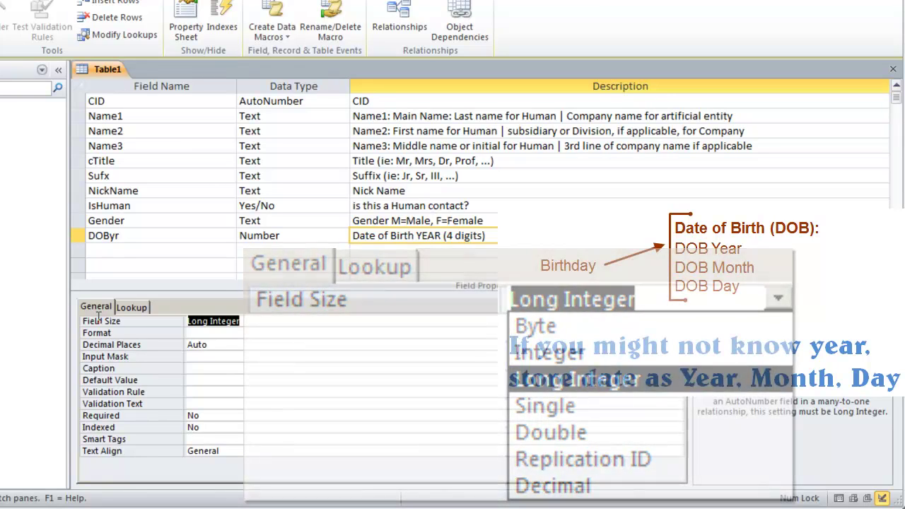
pyautogui.write('I')
# Copy DOByr into a new DOBmo field described as birth MONTH, 1-12.
pyautogui.click(80, 237)
pyautogui.hotkey('ctrl', 'c')
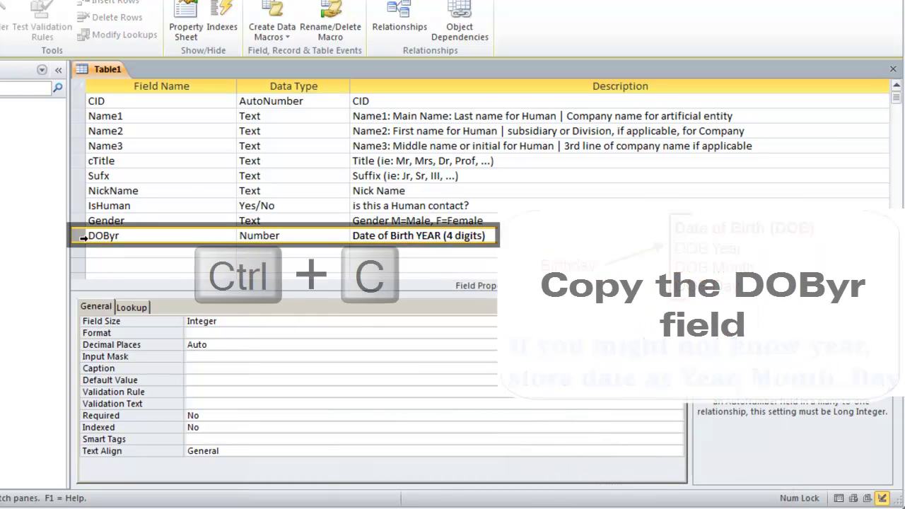
pyautogui.click(106, 250)
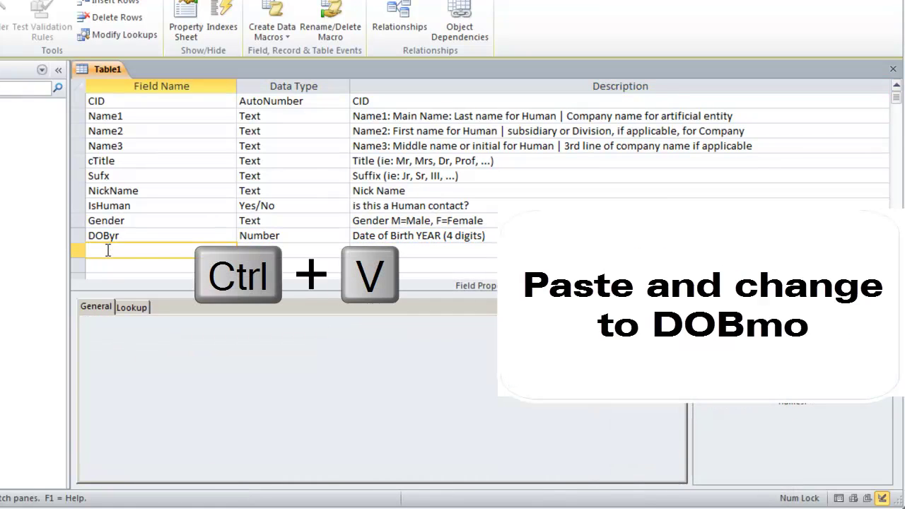
pyautogui.hotkey('ctrl', 'v')
pyautogui.press('BackSpace')
pyautogui.press('BackSpace')
pyautogui.write('mo')
pyautogui.doubleClick(429, 250)
pyautogui.write('MONTH')
pyautogui.press('Delete')
pyautogui.press('Delete')
pyautogui.press('Delete')
pyautogui.press('Delete')
pyautogui.press('Delete')
pyautogui.press('Delete')
pyautogui.press('Delete')
pyautogui.press('Delete')
pyautogui.press('Delete')
pyautogui.press('Delete')
pyautogui.press('Delete')
pyautogui.write(', 1-12')
# Paste another copy as DOBda, described as birth DAY, 1-31.
pyautogui.click(190, 260)
pyautogui.hotkey('ctrl', 'v')
pyautogui.write('da')
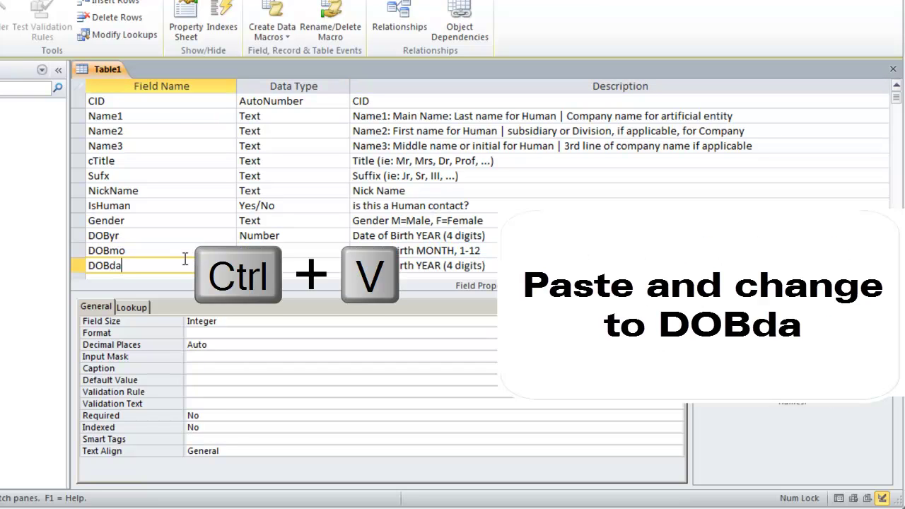
pyautogui.doubleClick(429, 265)
pyautogui.write('DAY')
pyautogui.press('Delete')
pyautogui.press('Delete')
pyautogui.press('Delete')
pyautogui.press('Delete')
pyautogui.press('Delete')
pyautogui.press('Delete')
pyautogui.press('Delete')
pyautogui.press('Delete')
pyautogui.press('Delete')
pyautogui.press('Delete')
pyautogui.press('Delete')
pyautogui.write(', 1-31')
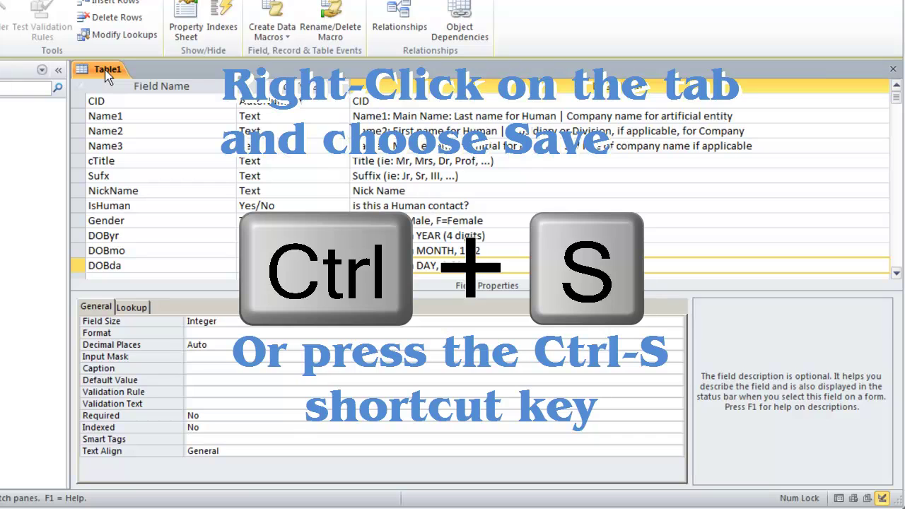
# Save the table as c_Contacts, accept an Access-created primary key, and close its design view.
pyautogui.rightClick(107, 74)
pyautogui.click(149, 75)
pyautogui.write('c_Contacts')
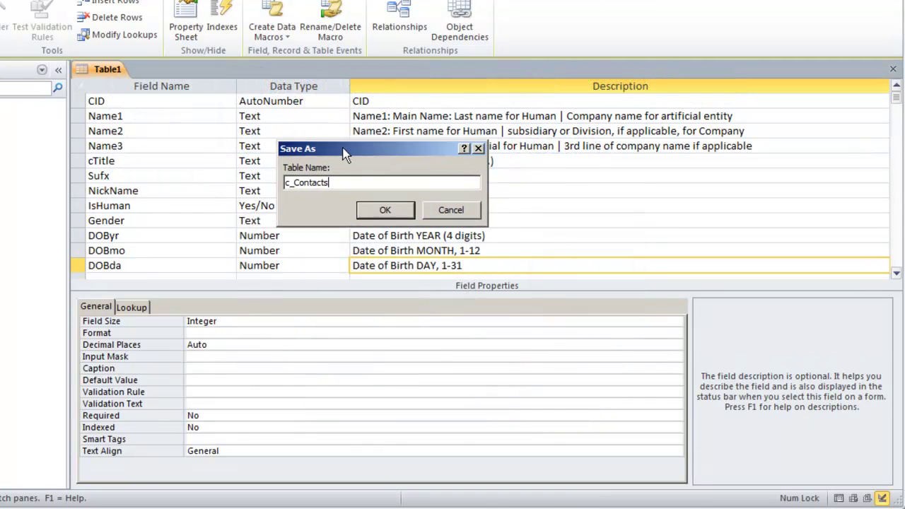
pyautogui.click(371, 212)
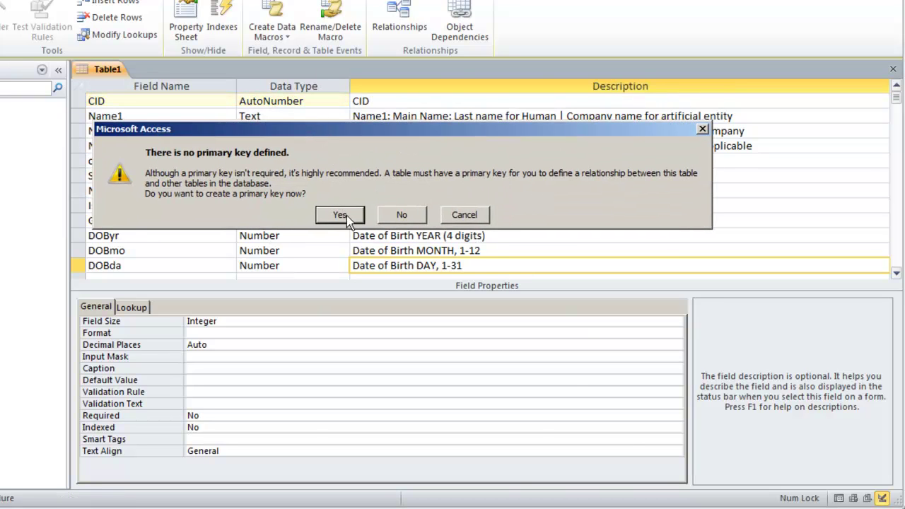
pyautogui.click(347, 215)
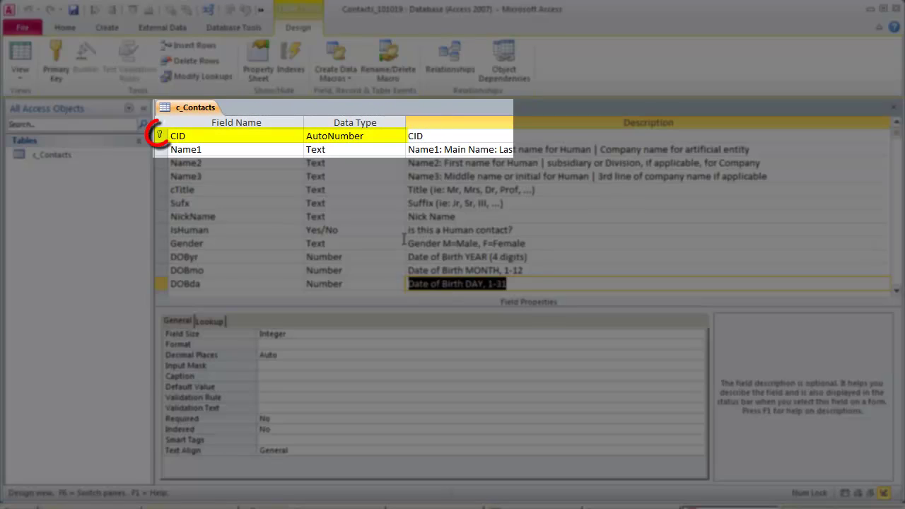
pyautogui.rightClick(201, 108)
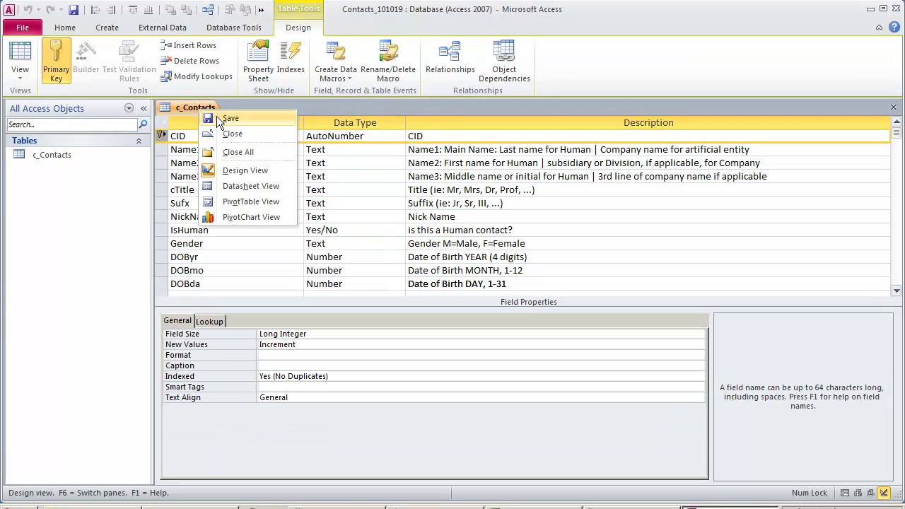
pyautogui.click(233, 134)
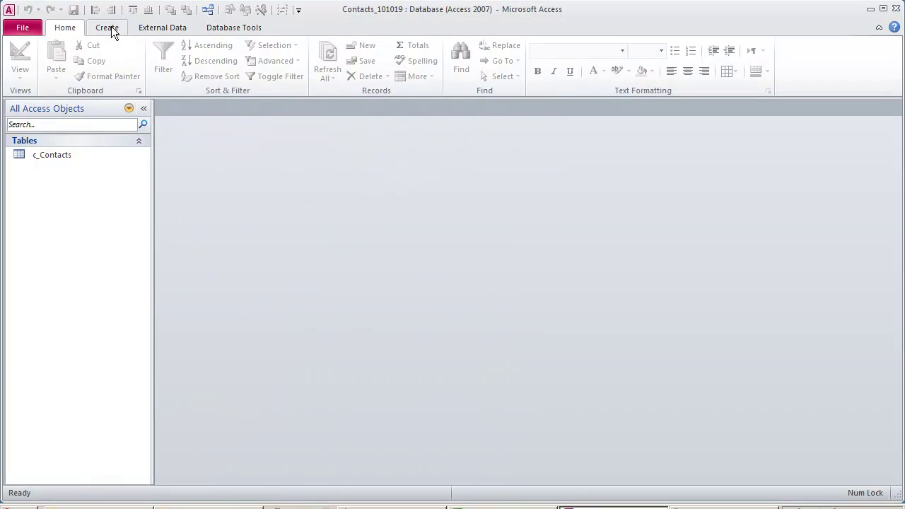
# Start a new table with AdrID as an AutoNumber primary key.
pyautogui.click(107, 27)
pyautogui.click(78, 60)
pyautogui.write('AdrID')
pyautogui.press('Tab')
pyautogui.write('a')
pyautogui.press('Tab')
pyautogui.write('AdrID')
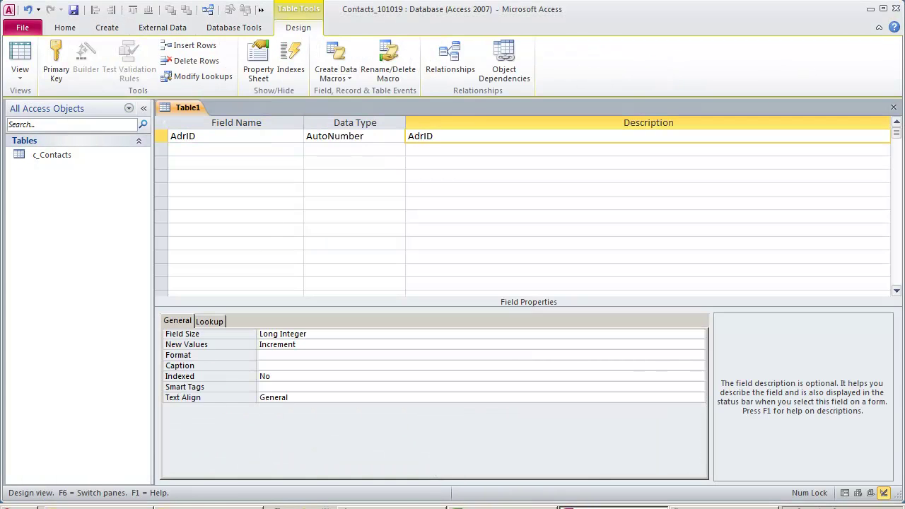
pyautogui.click(69, 52)
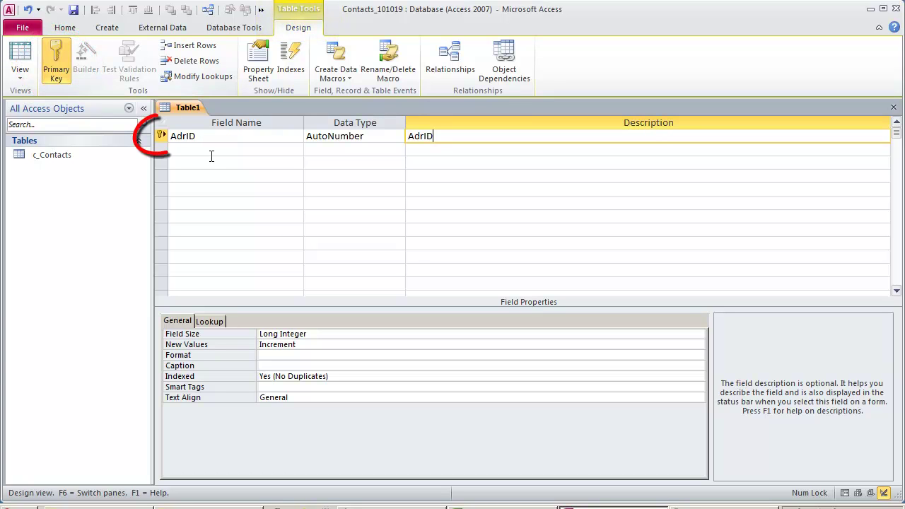
# Add CID as a Number field (Contact) and Addr1 (Address Line 1).
pyautogui.click(211, 156)
pyautogui.write('CI')
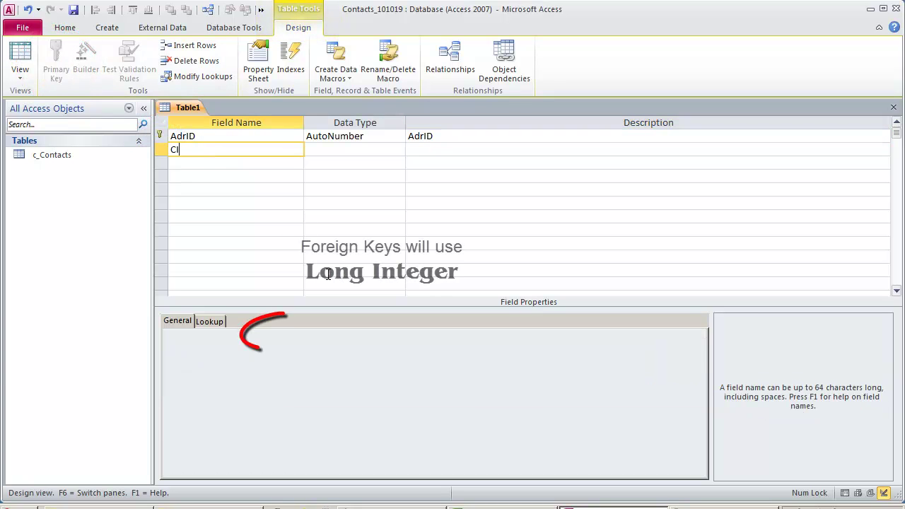
pyautogui.write('D')
pyautogui.press('Tab')
pyautogui.write('n')
pyautogui.press('Tab')
pyautogui.write('Contact')
pyautogui.click(252, 163)
pyautogui.write('Addr1')
# Add Addr2, City and St (State abbreviation, Field Size 20) text fields.
pyautogui.press('Tab')
pyautogui.press('Tab')
pyautogui.write('Address Line 1')
pyautogui.press('Return')
pyautogui.write('Addr2')
pyautogui.press('Tab')
pyautogui.press('Tab')
pyautogui.write('Address Line 2')
pyautogui.press('Return')
pyautogui.write('City')
pyautogui.press('Tab')
pyautogui.press('Tab')
pyautogui.write('City')
pyautogui.press('Return')
pyautogui.write('St')
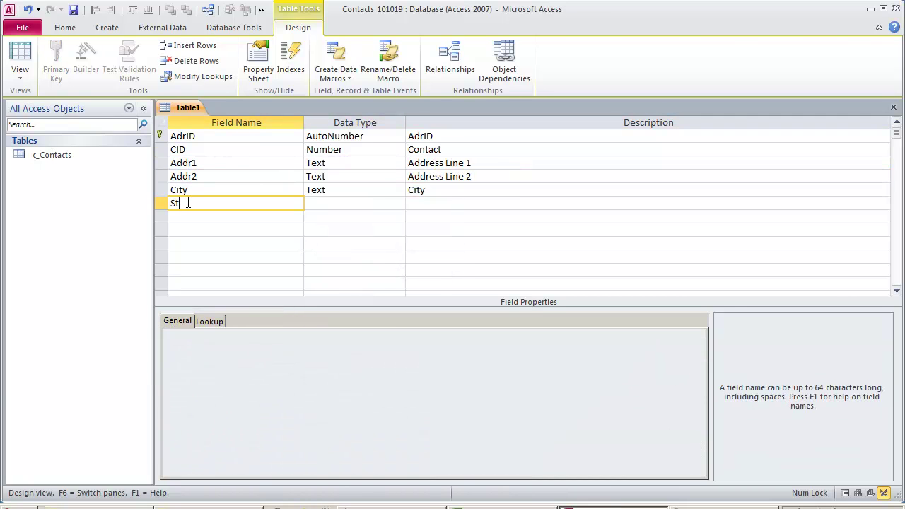
pyautogui.press('Tab')
pyautogui.press('Tab')
pyautogui.write('State abbreviation')
pyautogui.press('F6')
pyautogui.write('20')
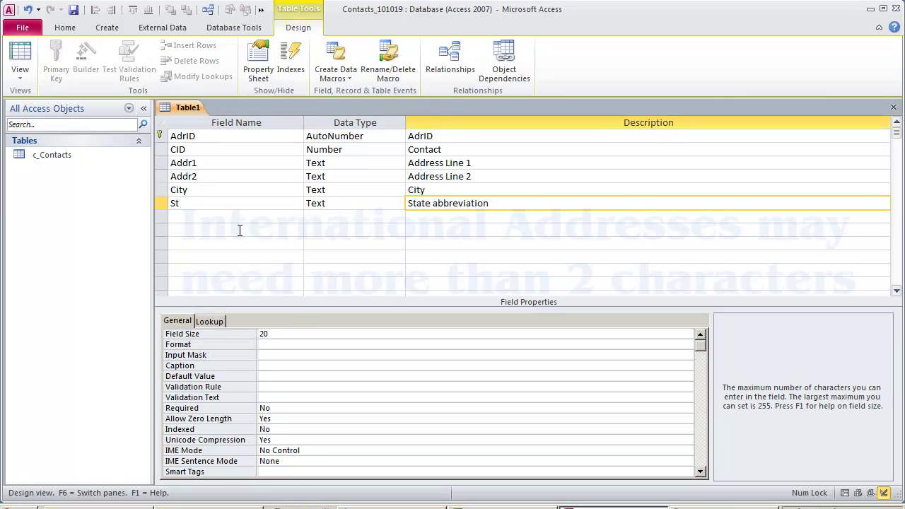
# Add Zip, Zip2 (Zip extension or second postal code) and Ctry text fields.
pyautogui.click(222, 216)
pyautogui.write('Z')
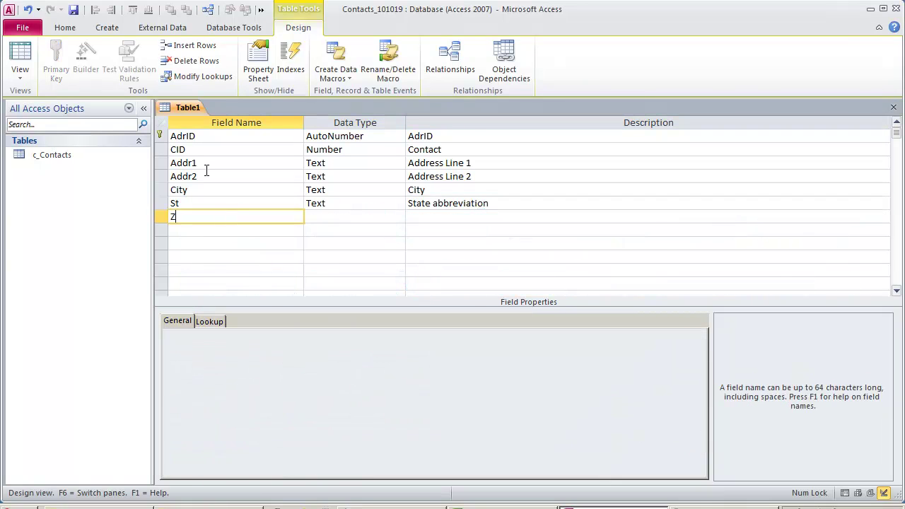
pyautogui.write('ip')
pyautogui.press('Tab')
pyautogui.press('Tab')
pyautogui.write('Zi')
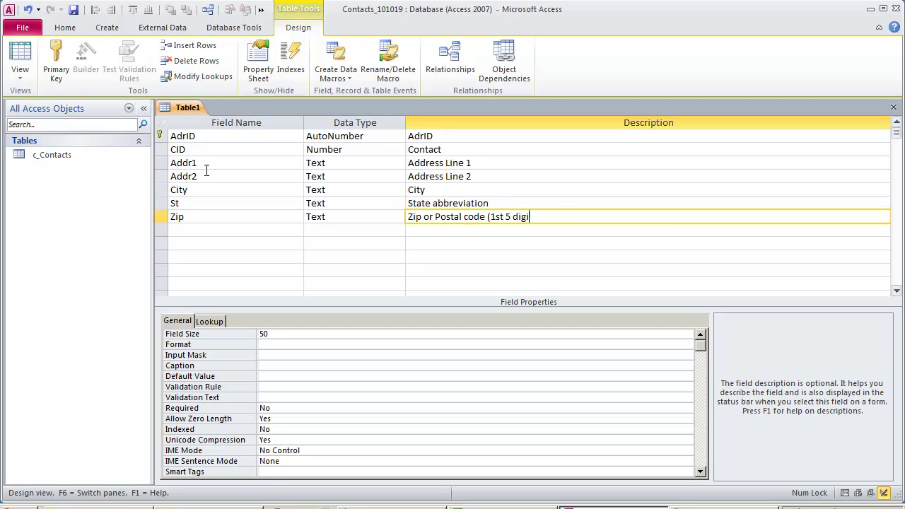
pyautogui.click(213, 230)
pyautogui.write('Zip2')
pyautogui.press('Tab')
pyautogui.press('Tab')
pyautogui.write('Zip extension (4 digits for US) or second postal code')
pyautogui.click(227, 243)
pyautogui.write('Ctry')
pyautogui.press('Tab')
pyautogui.press('Tab')
pyautogui.write('Ct')
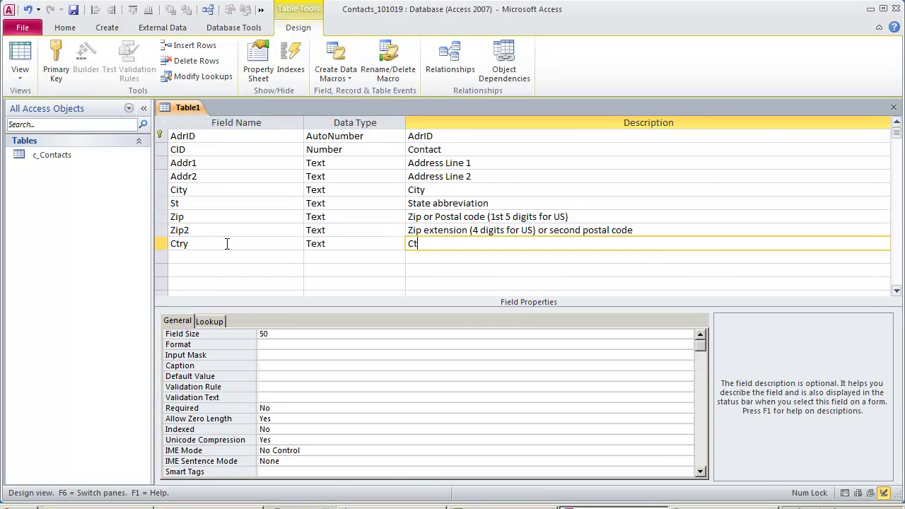
pyautogui.write('ry -- 2 character country code')
# Limit Ctry to 2 characters, add Area, and add TypIDadr as a Number field.
pyautogui.click(235, 257)
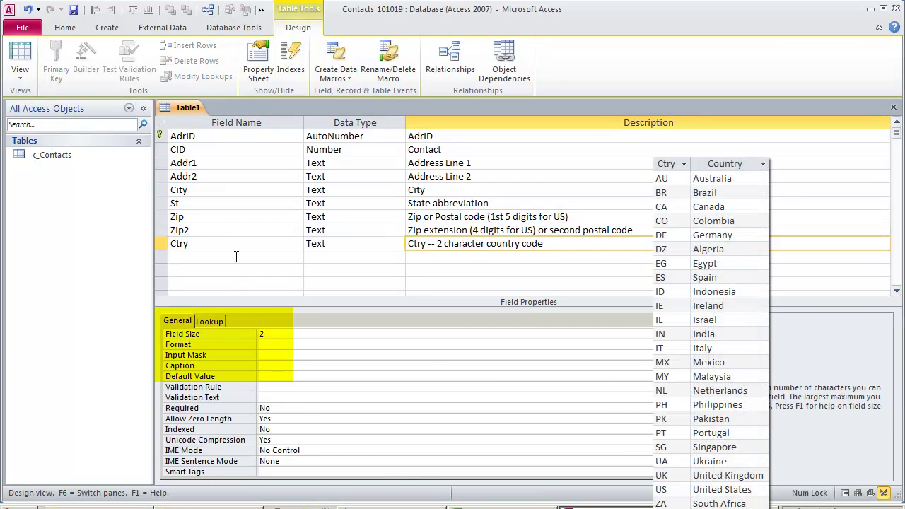
pyautogui.write('Area')
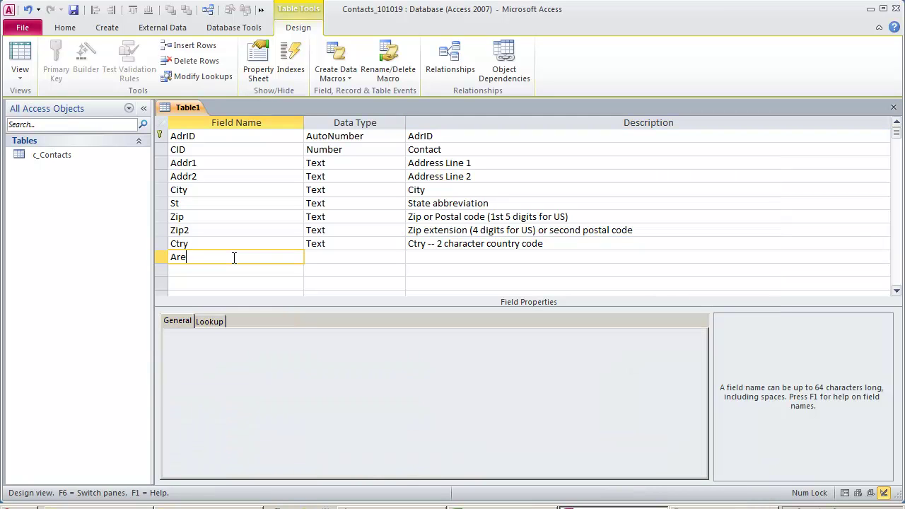
pyautogui.press('Tab')
pyautogui.press('Tab')
pyautogui.write('Area or Re')
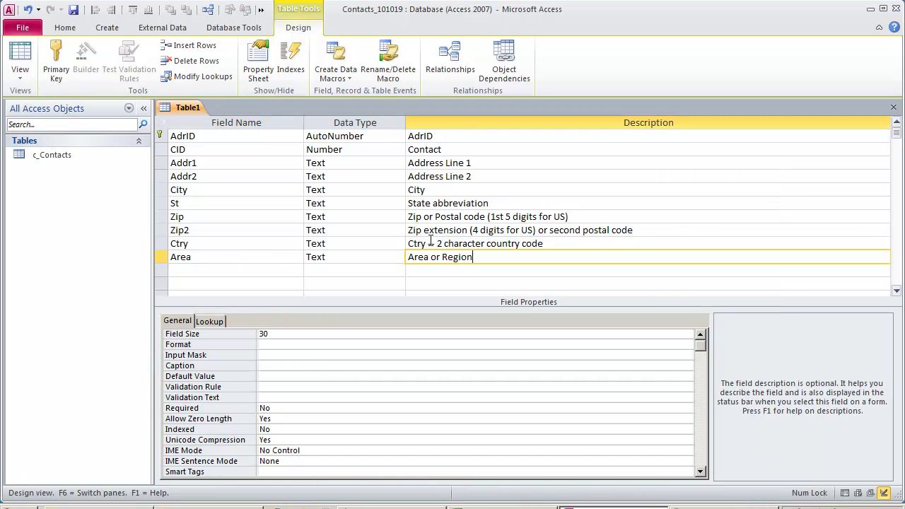
pyautogui.click(208, 269)
pyautogui.write('TypIDadr')
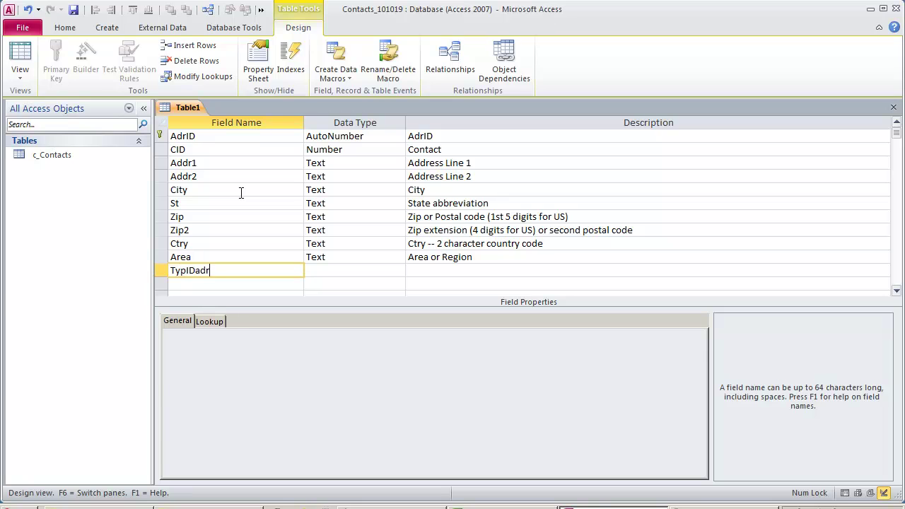
pyautogui.press('Tab')
pyautogui.write('n')
pyautogui.press('Tab')
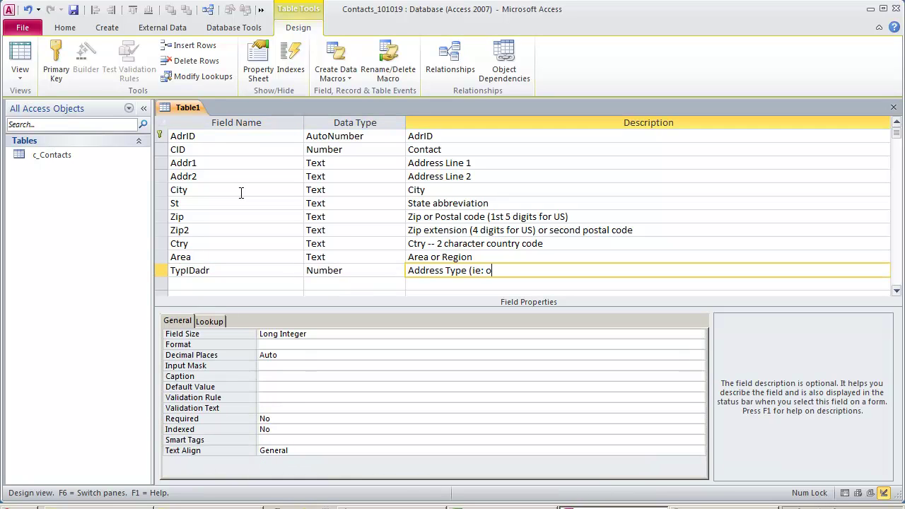
# Move TypIDadr up below CID, save the table as c_Address, and close it.
pyautogui.click(162, 270)
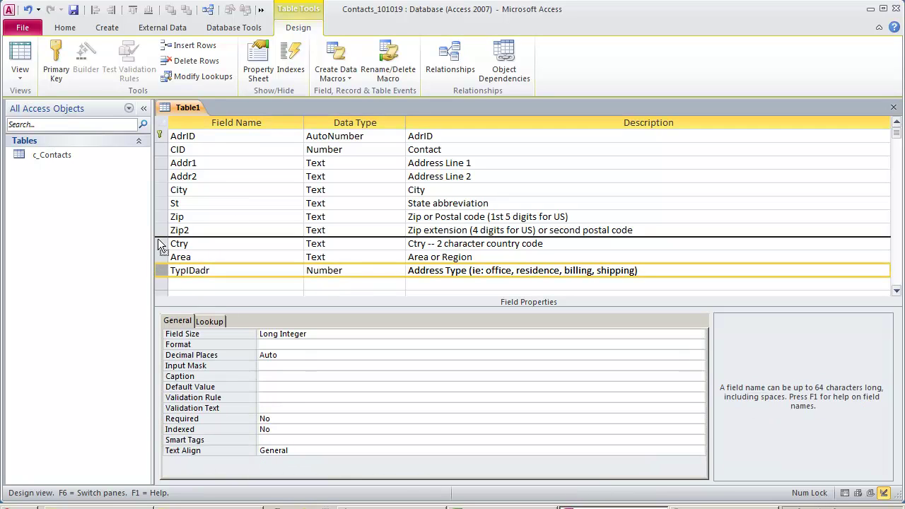
pyautogui.moveTo(161, 270); pyautogui.dragTo(161, 156)
pyautogui.rightClick(188, 108)
pyautogui.click(212, 117)
pyautogui.write('c_Address')
pyautogui.press('Return')
pyautogui.rightClick(193, 107)
pyautogui.click(212, 132)
pyautogui.click(107, 27)
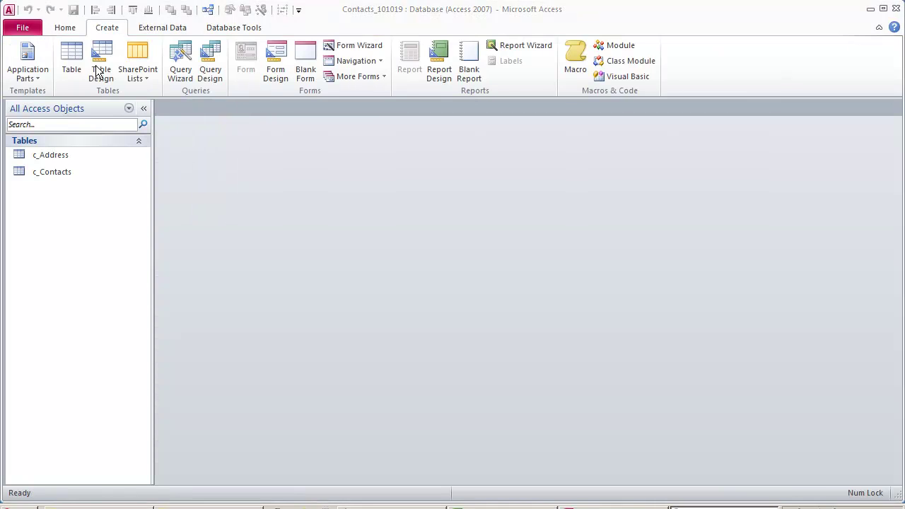
# Start a new table design with PhoneID as an AutoNumber primary key.
pyautogui.click(103, 54)
pyautogui.write('PhoneID')
pyautogui.press('Tab')
pyautogui.write('a')
pyautogui.press('Tab')
pyautogui.write('P')
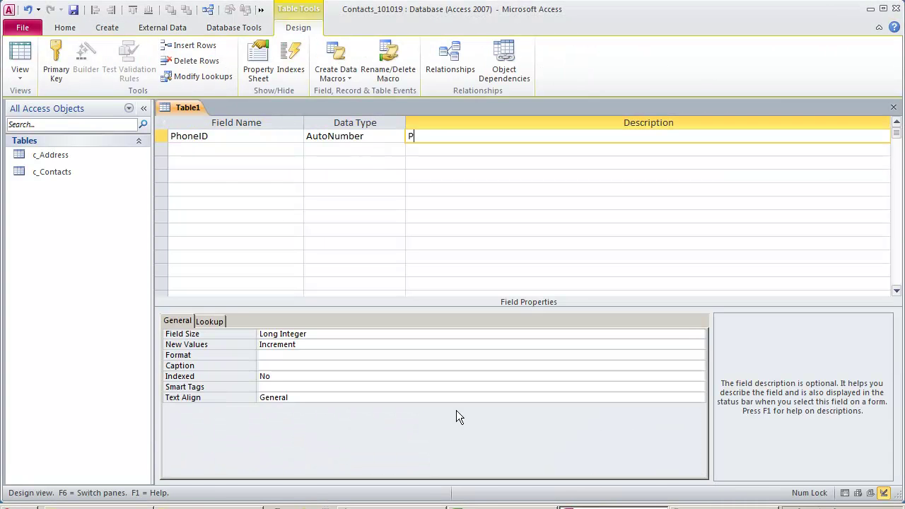
pyautogui.rightClick(163, 138)
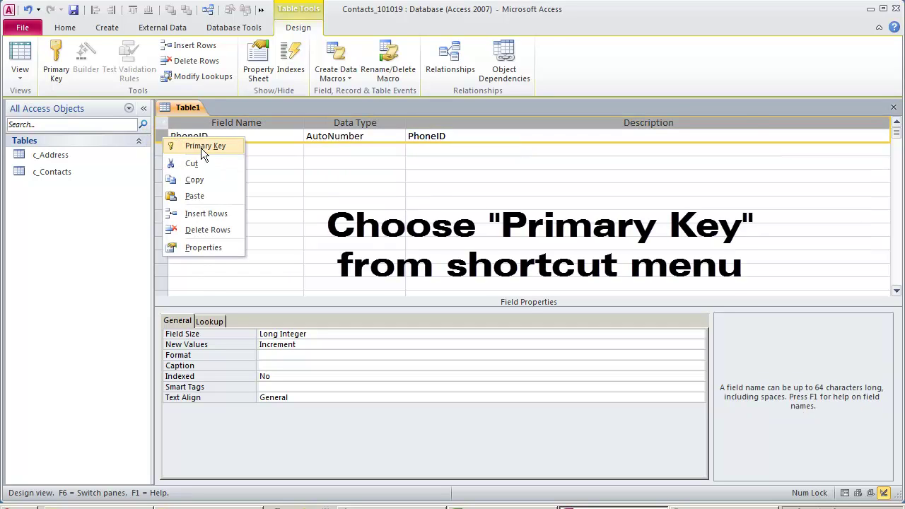
pyautogui.click(201, 147)
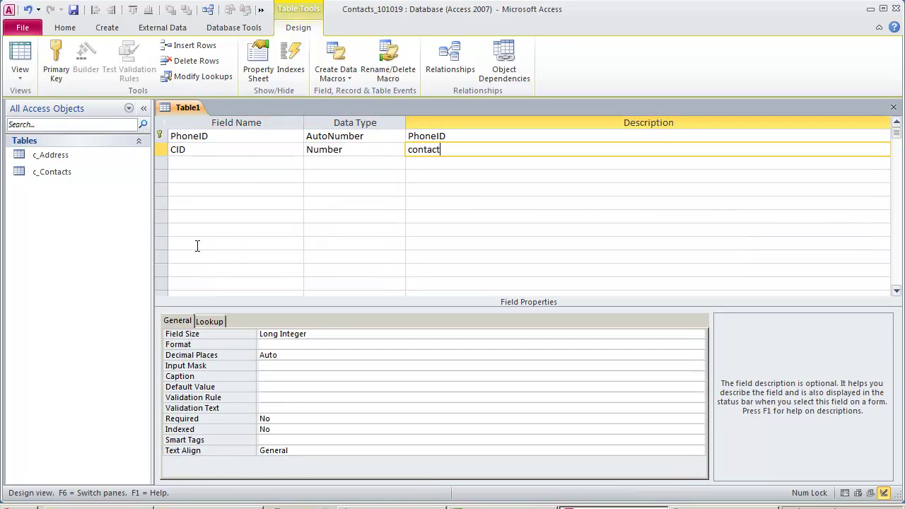
# Add a TypIDpho Number field and a Phone field described as 'Phone number'.
pyautogui.press('Return')
pyautogui.write('TypIDpho')
pyautogui.press('Return')
pyautogui.write('n')
pyautogui.press('Return')
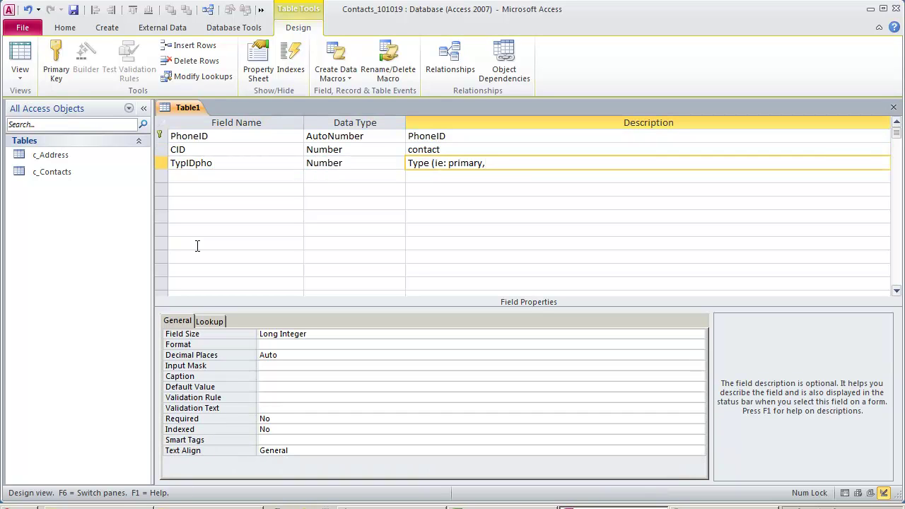
pyautogui.click(245, 171)
pyautogui.write('Phone')
pyautogui.press('Return')
pyautogui.press('Return')
pyautogui.write('Phone number')
pyautogui.press('Return')
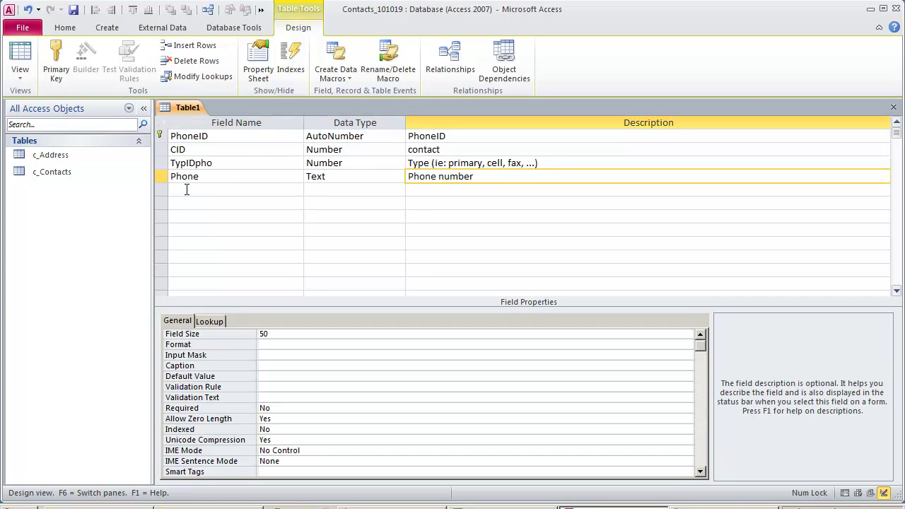
# Add a phoExt field described as 'Phone extension' and set the Phone field size to 20.
pyautogui.write('phoExt')
pyautogui.press('Return')
pyautogui.press('Return')
pyautogui.write('Phone extension')
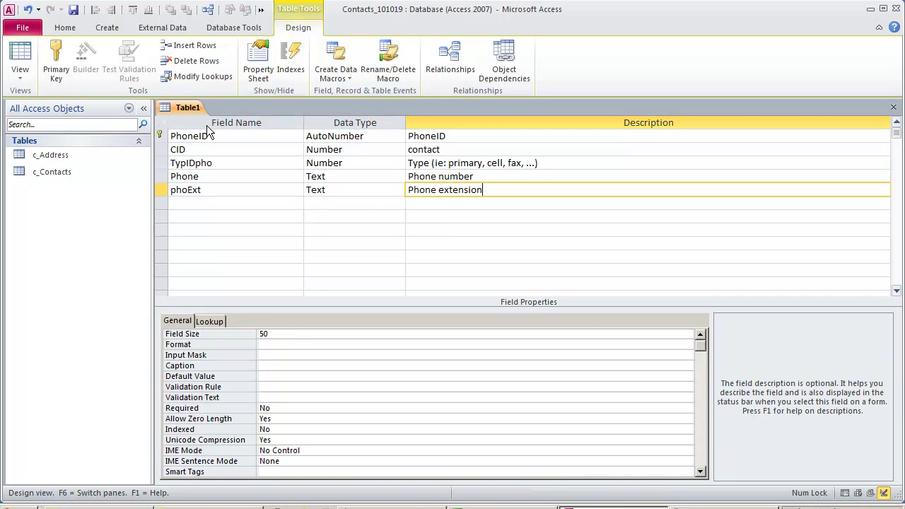
pyautogui.press('F6')
pyautogui.click(212, 176)
pyautogui.press('F6')
pyautogui.write('20')
# Add a phoNote field with the description 'Note'.
pyautogui.click(196, 202)
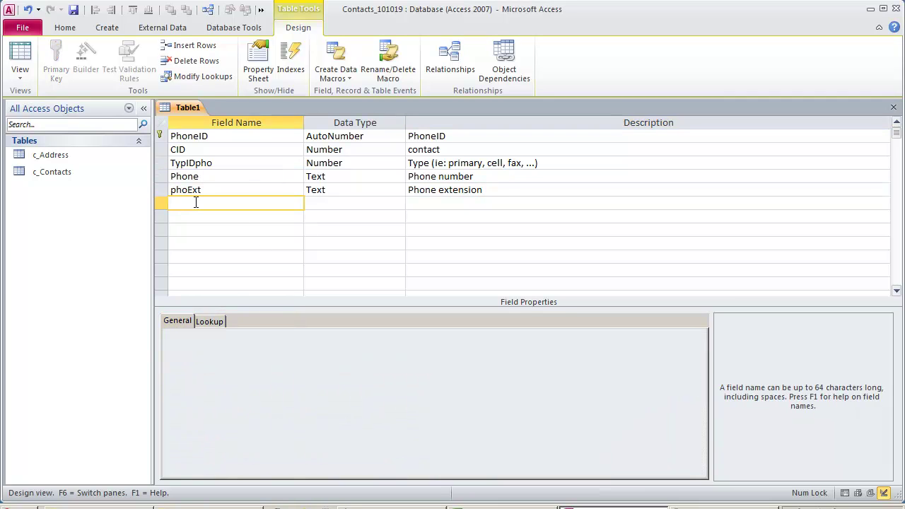
pyautogui.write('phoNote')
pyautogui.press('Return')
pyautogui.press('Return')
pyautogui.write('Note')
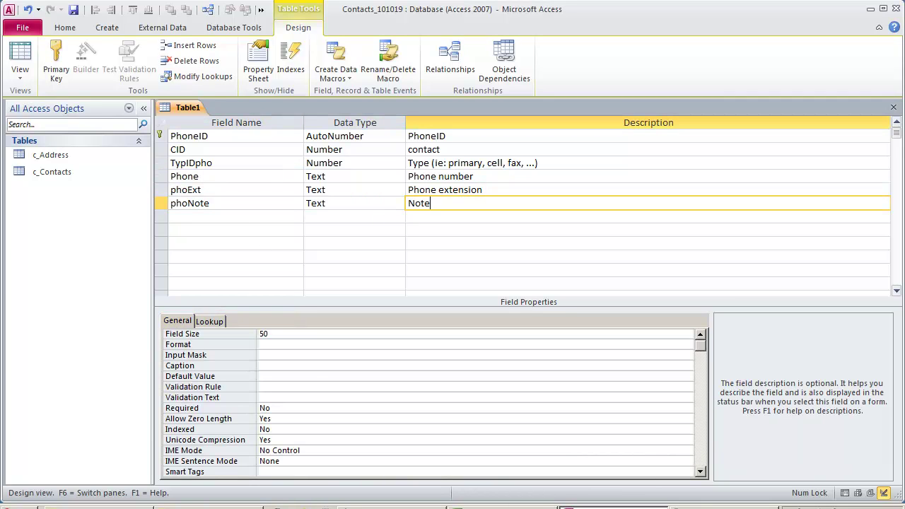
# Save the table as c_Phone and close it.
pyautogui.rightClick(189, 113)
pyautogui.click(219, 116)
pyautogui.write('c_Phone')
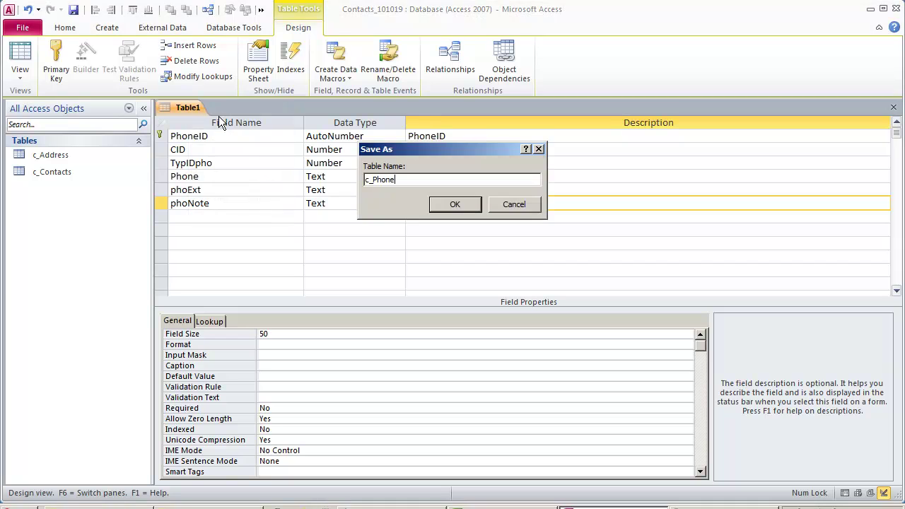
pyautogui.press('Return')
pyautogui.rightClick(198, 109)
pyautogui.click(230, 128)
pyautogui.click(233, 27)
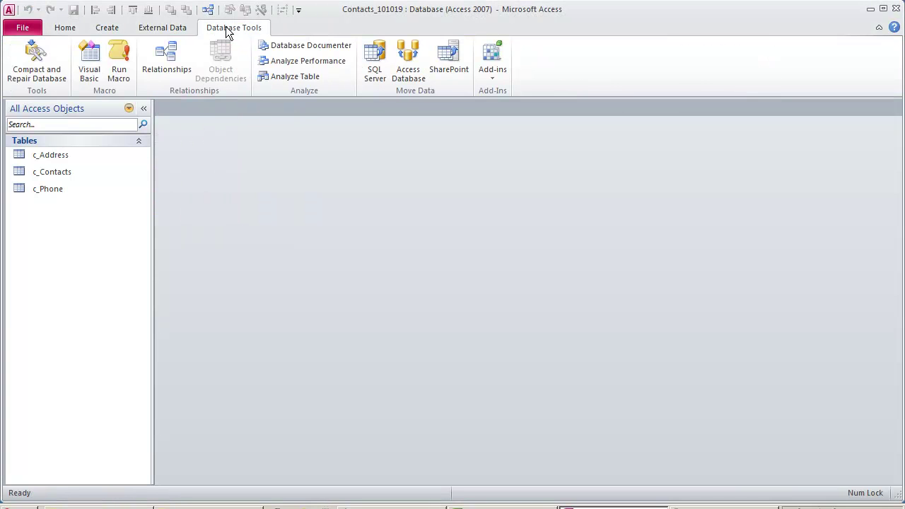
# Open the Relationships window and delete the two system tables from the diagram.
pyautogui.click(174, 67)
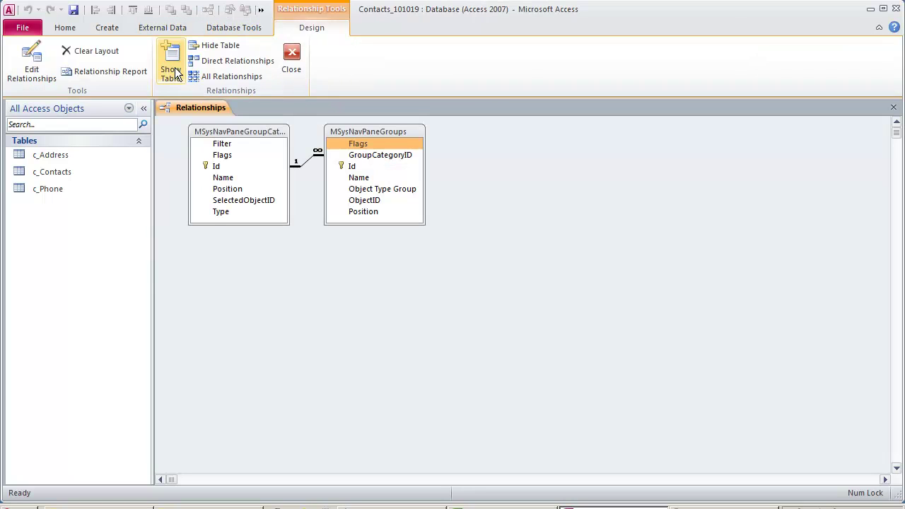
pyautogui.click(220, 131)
pyautogui.press('Delete')
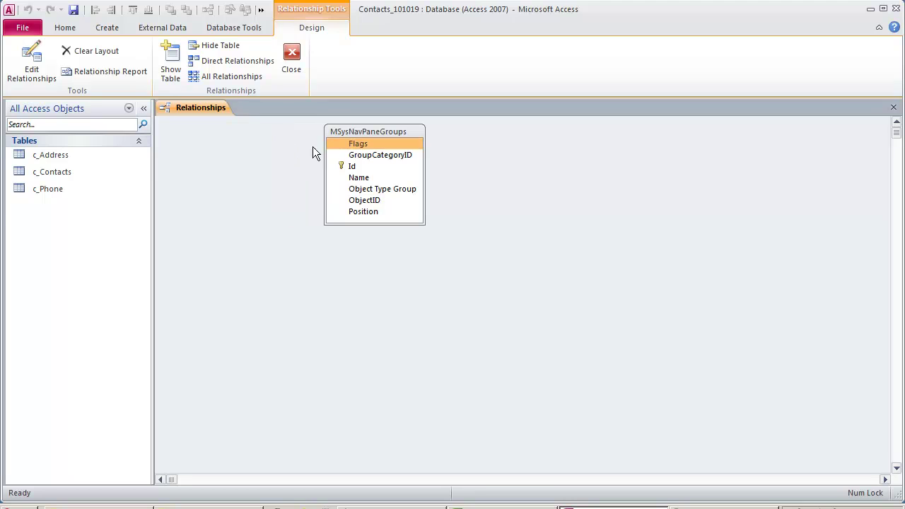
pyautogui.press('Delete')
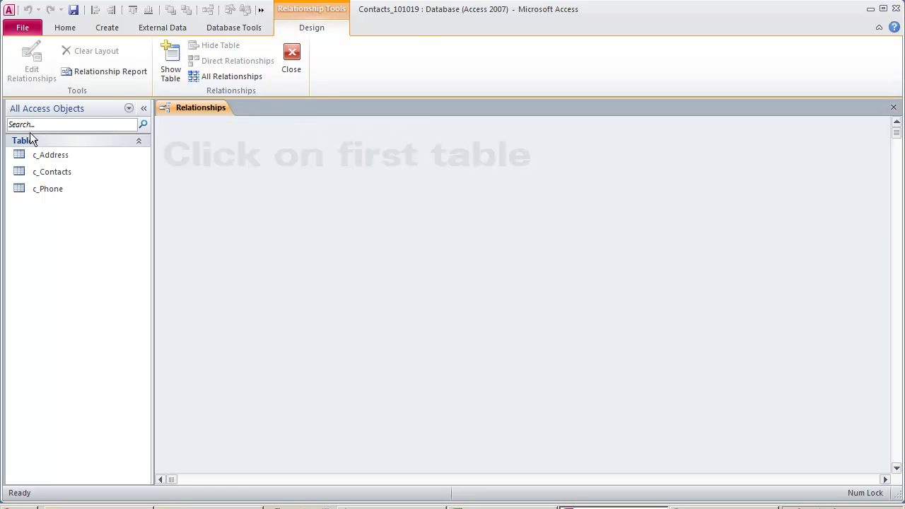
# Drag c_Address, c_Contacts and c_Phone into the diagram and move c_Contacts to the upper left.
pyautogui.click(62, 155)
pyautogui.keyDown('shift'); pyautogui.click(57, 194); pyautogui.keyUp('shift')
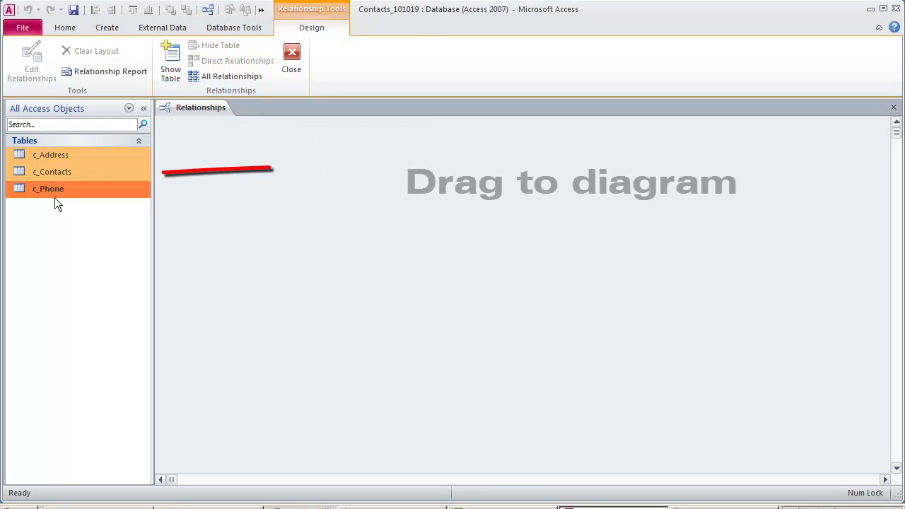
pyautogui.moveTo(79, 160); pyautogui.dragTo(257, 184)
pyautogui.moveTo(425, 200); pyautogui.dragTo(423, 196)
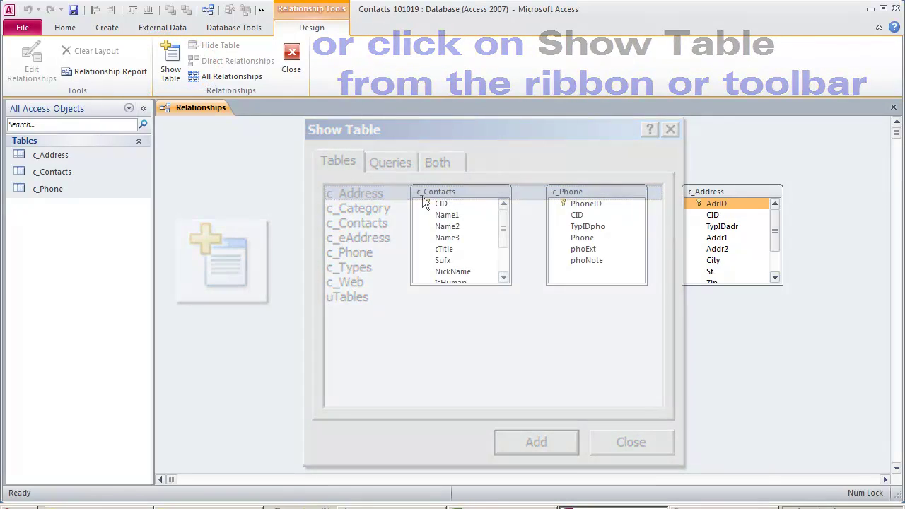
pyautogui.moveTo(479, 192); pyautogui.dragTo(297, 145)
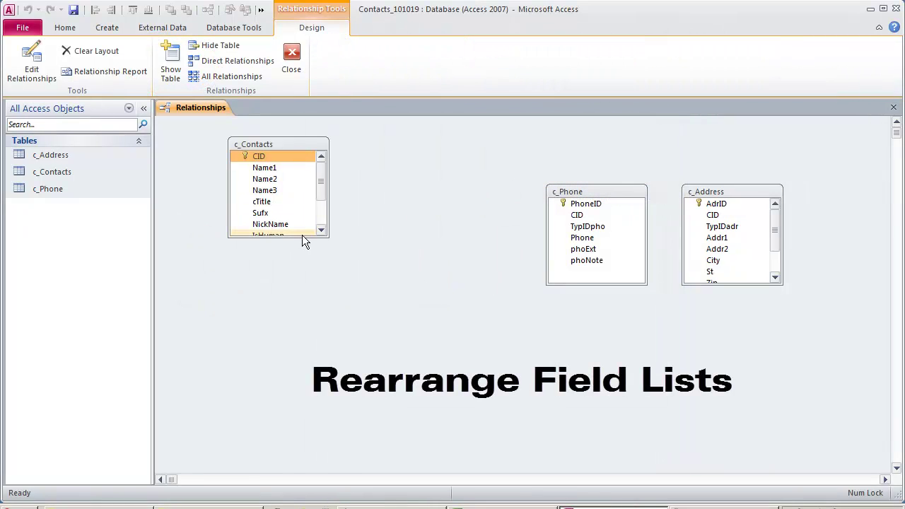
# Resize and arrange the c_Contacts, c_Address and c_Phone field lists side by side.
pyautogui.moveTo(327, 235); pyautogui.dragTo(297, 293)
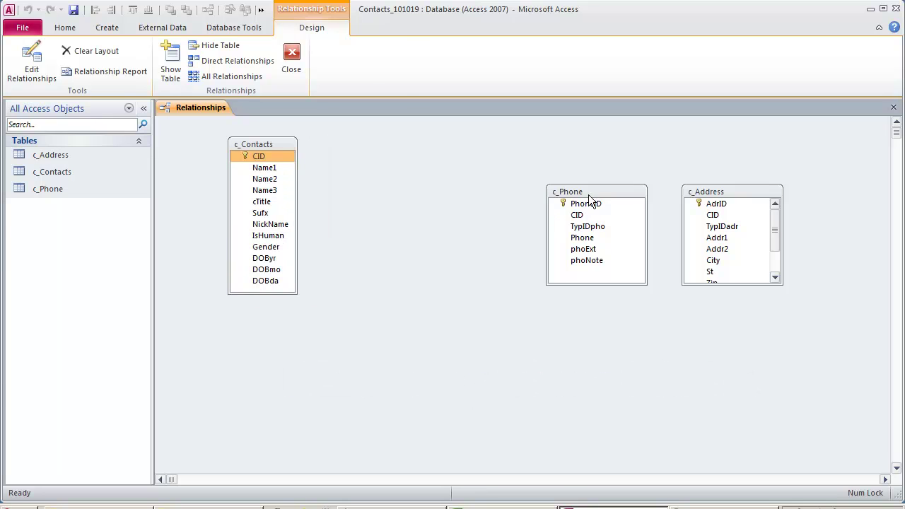
pyautogui.moveTo(746, 194); pyautogui.dragTo(398, 196)
pyautogui.moveTo(424, 285); pyautogui.dragTo(395, 328)
pyautogui.moveTo(601, 192); pyautogui.dragTo(491, 173)
pyautogui.moveTo(538, 266); pyautogui.dragTo(506, 249)
# Link c_Contacts CID to CID in c_Address and c_Phone, enforcing referential integrity on both.
pyautogui.click(261, 156)
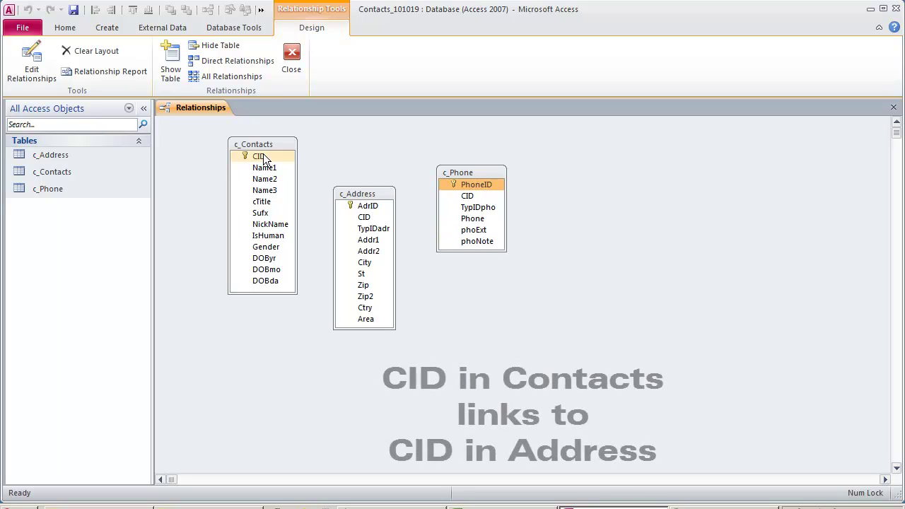
pyautogui.moveTo(261, 157); pyautogui.dragTo(369, 217)
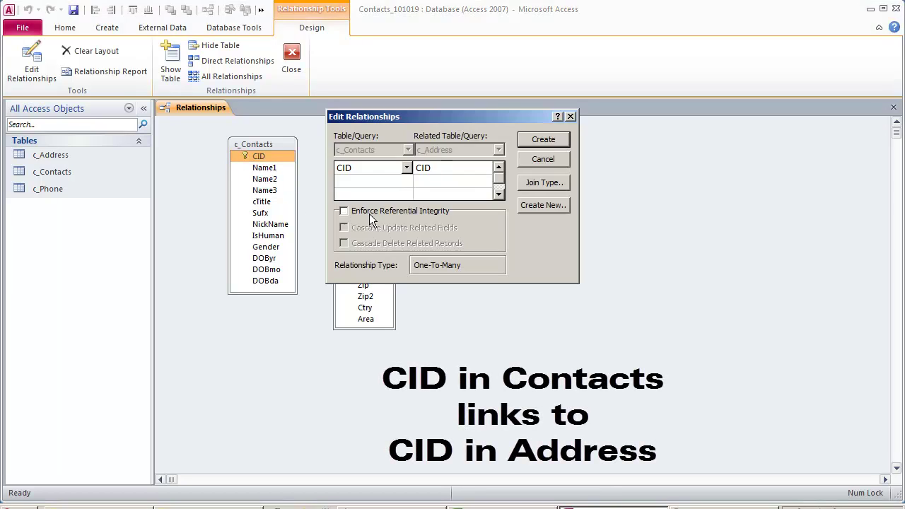
pyautogui.click(373, 210)
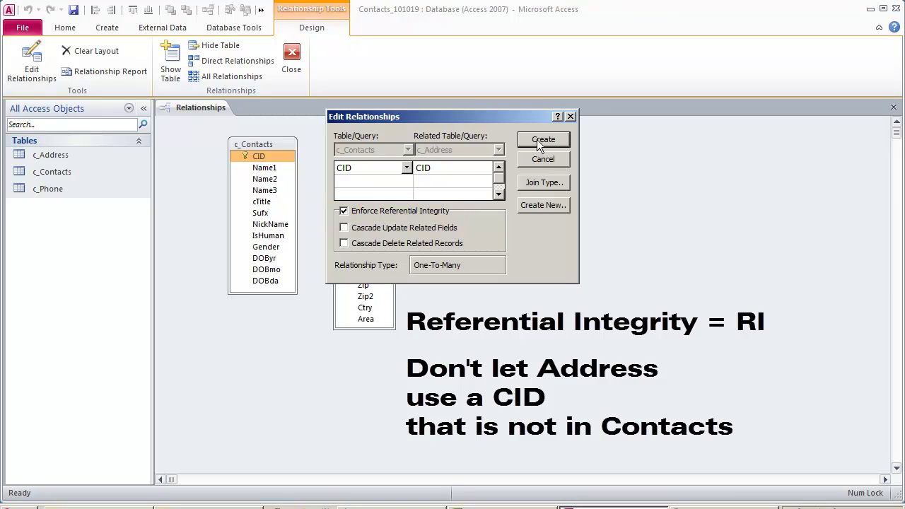
pyautogui.click(537, 139)
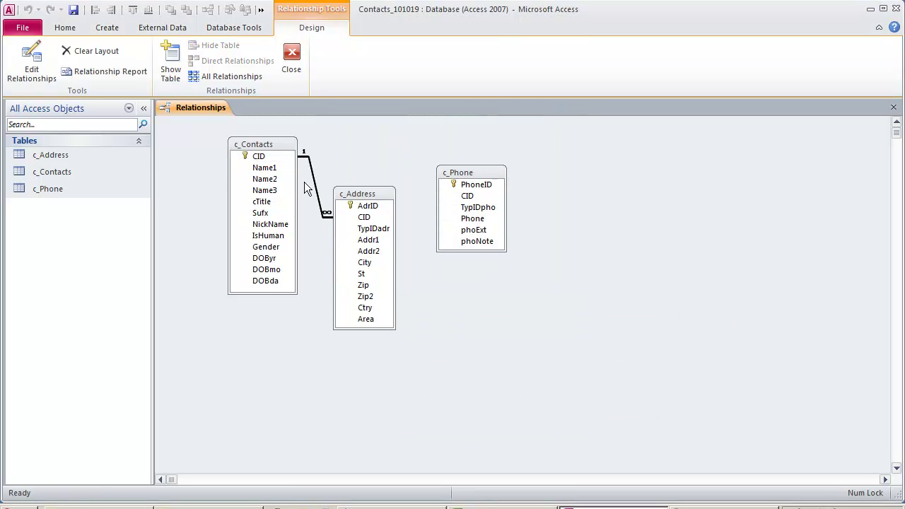
pyautogui.moveTo(260, 156); pyautogui.dragTo(468, 194)
pyautogui.click(379, 212)
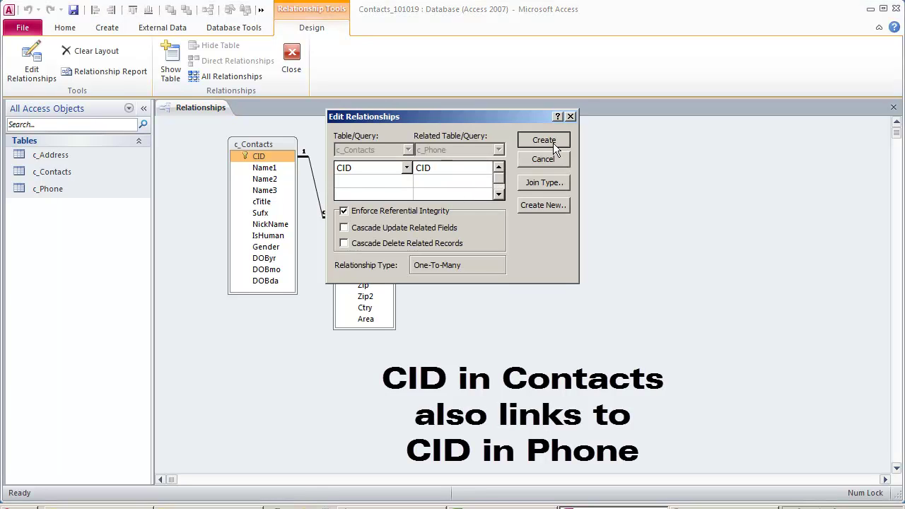
pyautogui.click(553, 143)
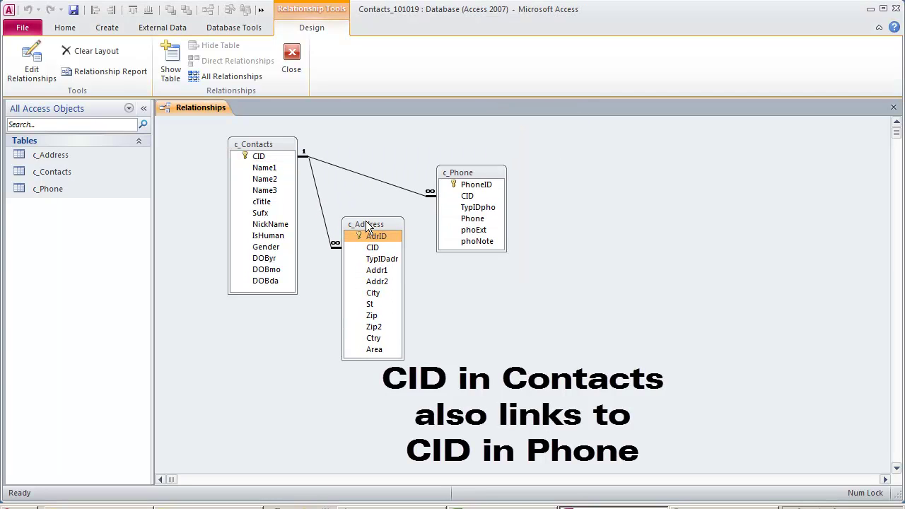